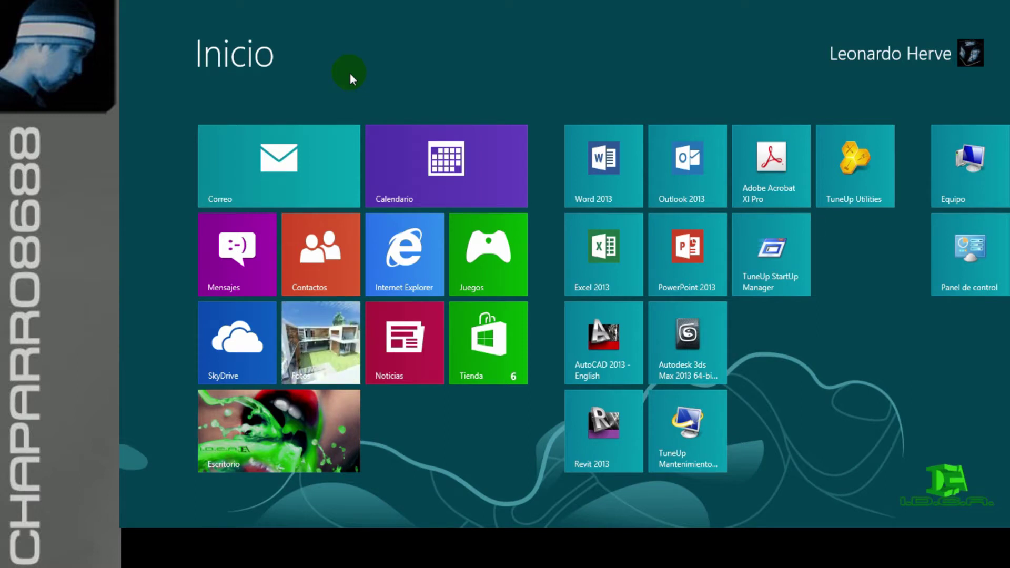
Step: Go to the Windows 8 desktop and bring the Casa Habitacion_2013 Revit project forward
{"action": "left_click", "coordinate": [345, 426]}
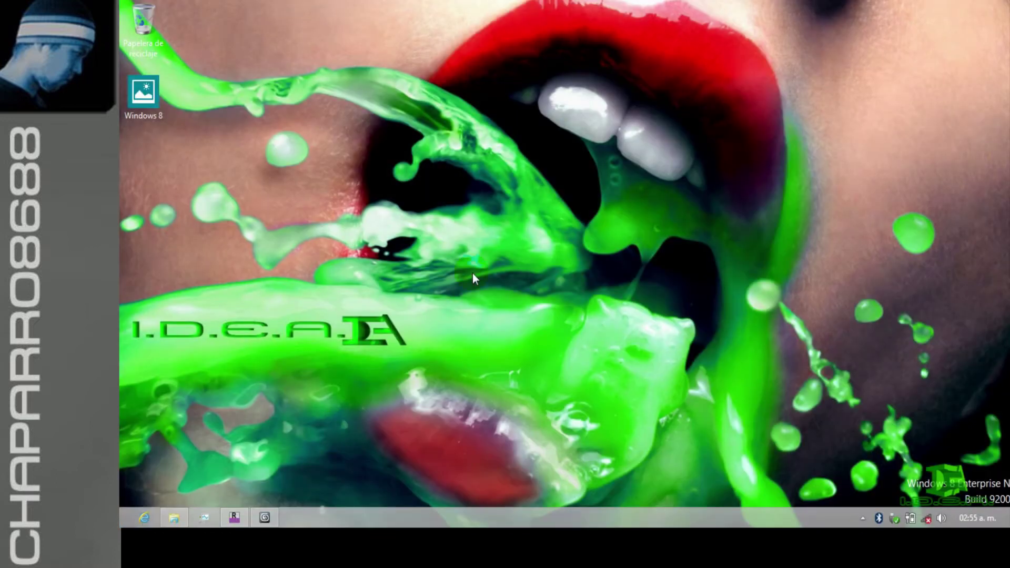
{"action": "left_click", "coordinate": [234, 517]}
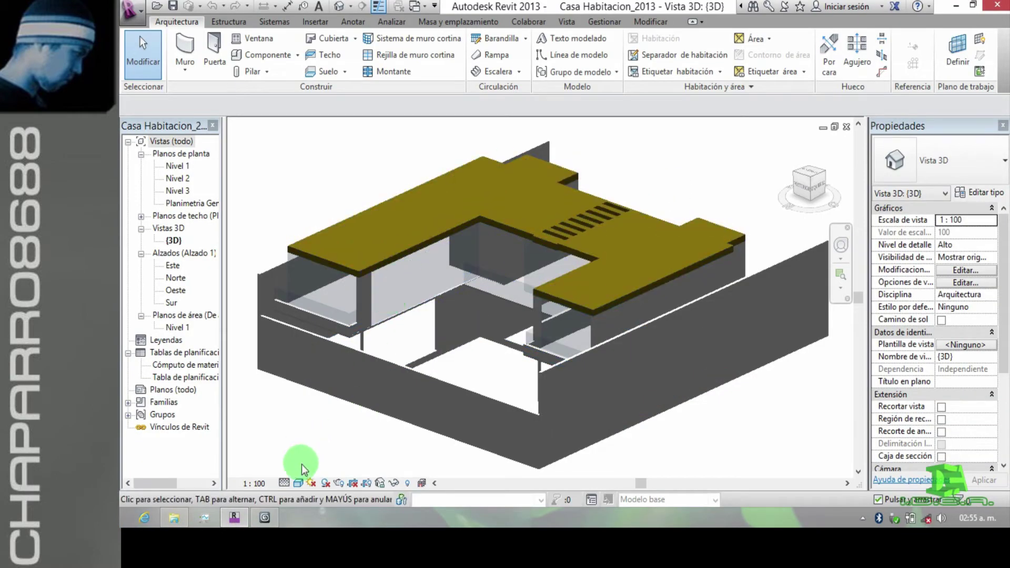
Step: Show the Revit house in Colores coherentes from a new angle, then orbit the linked house in 3ds Max
{"action": "left_click", "coordinate": [299, 483]}
{"action": "left_click", "coordinate": [333, 441]}
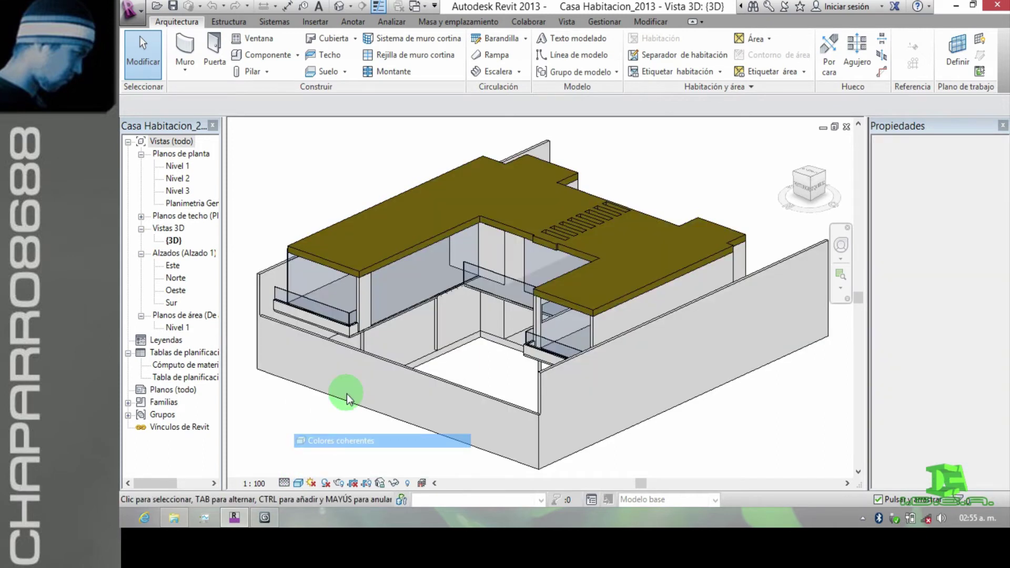
{"action": "middle_click_drag", "start_coordinate": [334, 402], "coordinate": [640, 309], "text": "shift"}
{"action": "middle_click_drag", "start_coordinate": [484, 313], "coordinate": [519, 287], "text": "shift"}
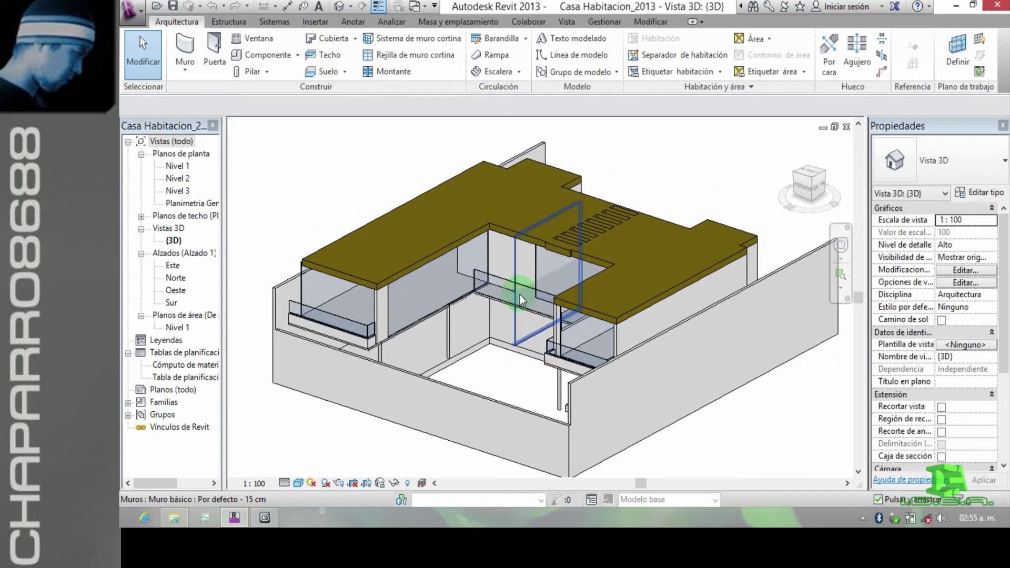
{"action": "left_click", "coordinate": [265, 517]}
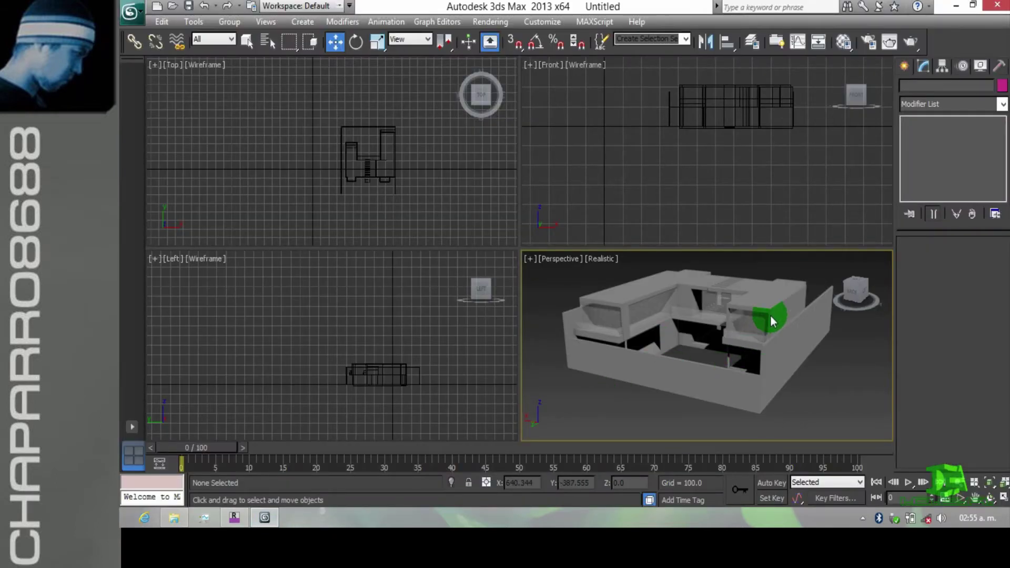
{"action": "mouse_move", "coordinate": [771, 320]}
{"action": "middle_mouse_down", "text": "alt"}
{"action": "mouse_move", "coordinate": [756, 343]}
{"action": "mouse_move", "coordinate": [740, 342]}
{"action": "mouse_move", "coordinate": [740, 322]}
{"action": "mouse_move", "coordinate": [757, 330]}
{"action": "middle_mouse_up", "text": "alt"}
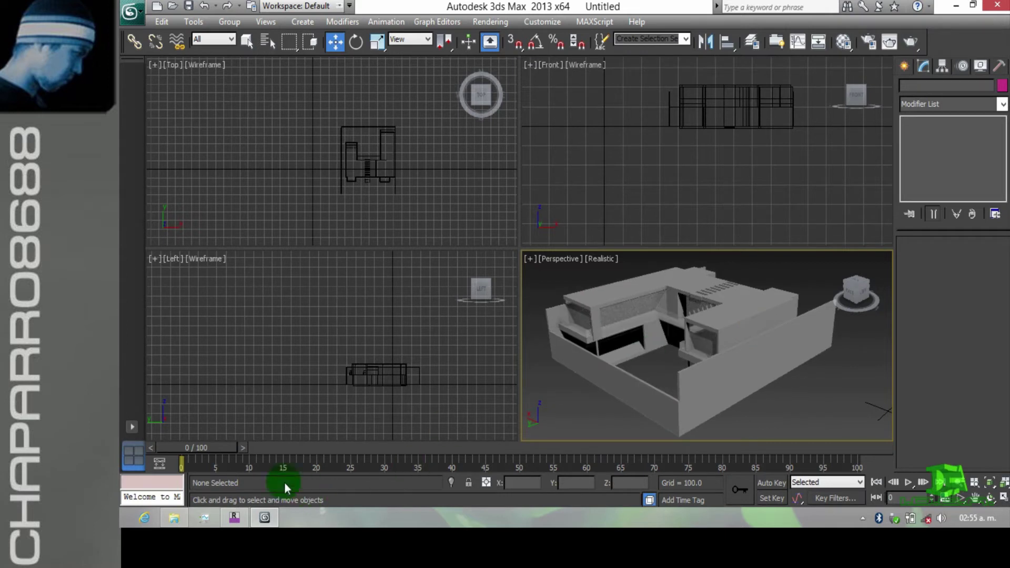
Step: Move the house's roof upward in Revit and dismiss the resulting warnings
{"action": "left_click", "coordinate": [234, 518]}
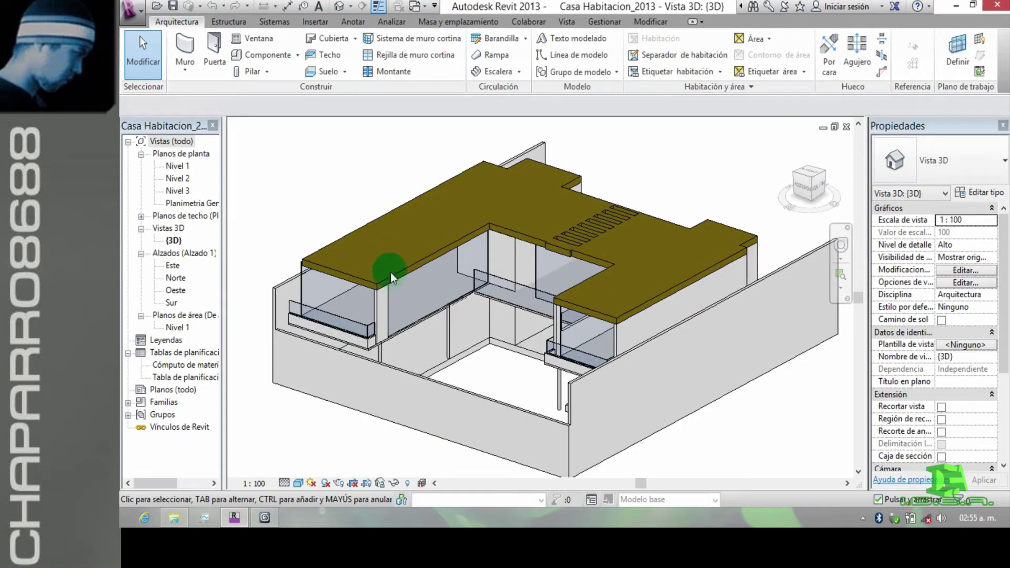
{"action": "left_click", "coordinate": [372, 201]}
{"action": "middle_click_drag", "start_coordinate": [373, 202], "coordinate": [395, 267]}
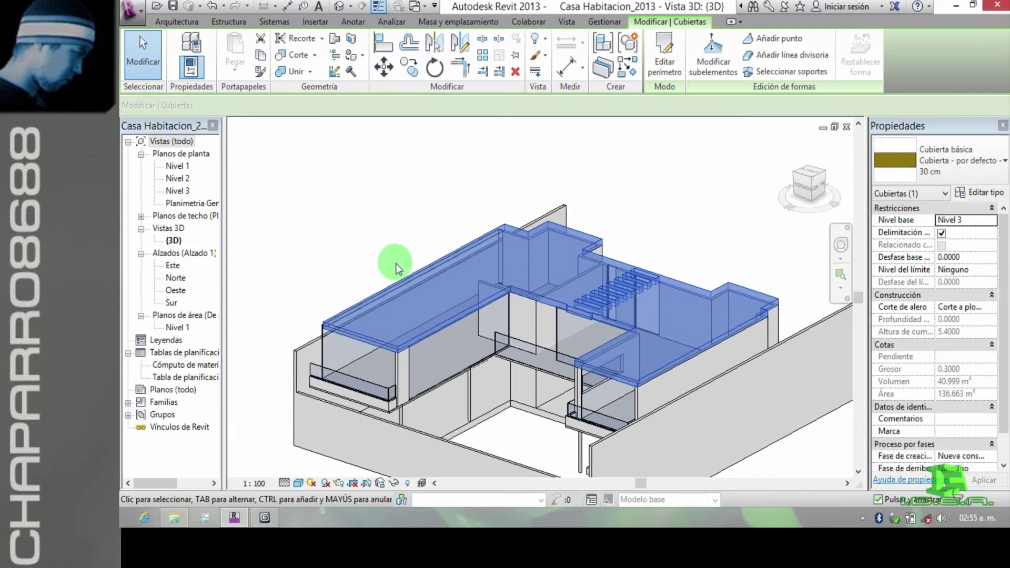
{"action": "left_click", "coordinate": [384, 67]}
{"action": "left_click", "coordinate": [436, 232]}
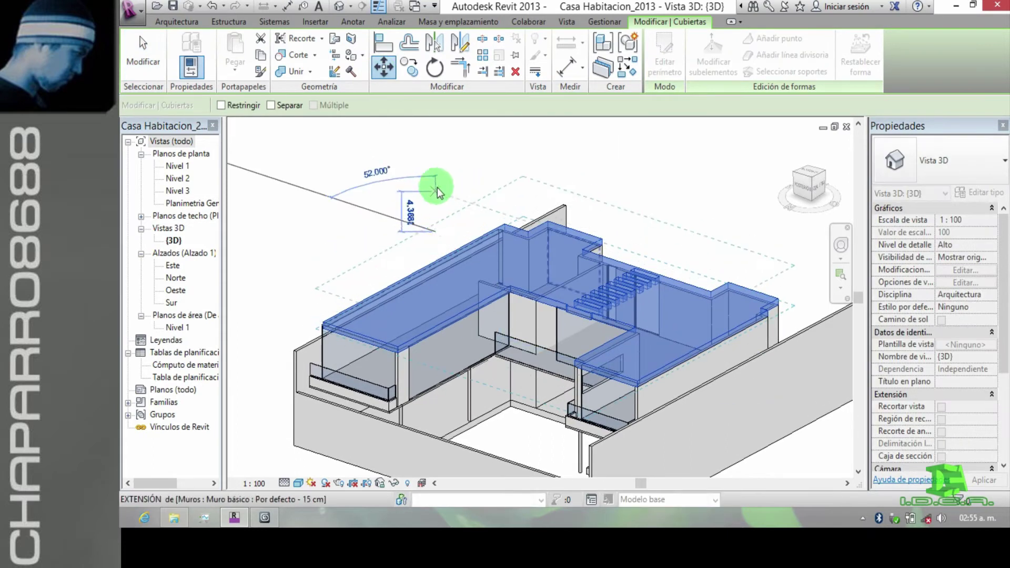
{"action": "left_click", "coordinate": [434, 181]}
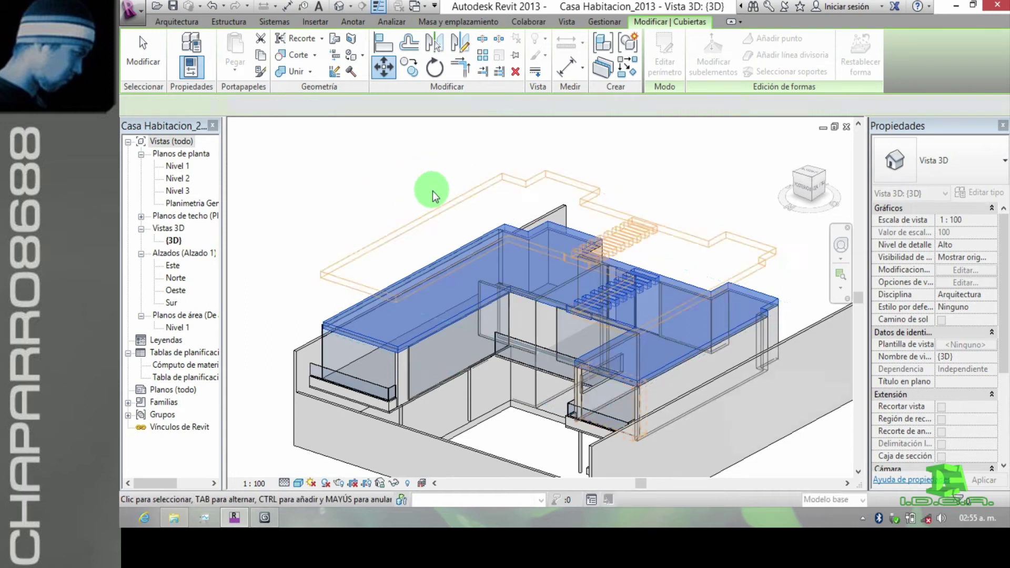
{"action": "left_click", "coordinate": [432, 213]}
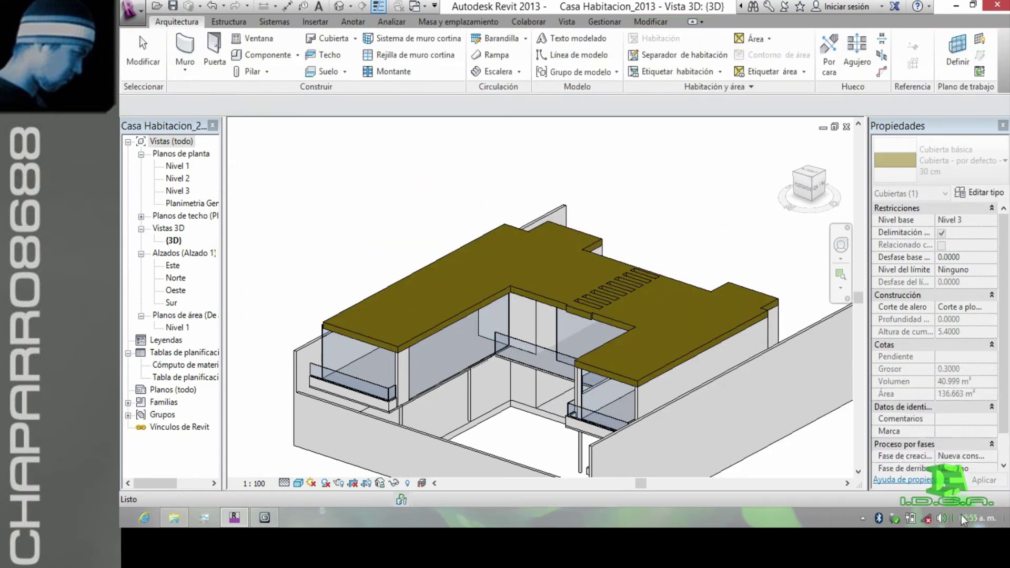
Step: Delete the long front wall of the house and orbit to check the result
{"action": "middle_click_drag", "start_coordinate": [460, 295], "coordinate": [373, 345], "text": "shift"}
{"action": "left_click", "coordinate": [479, 363]}
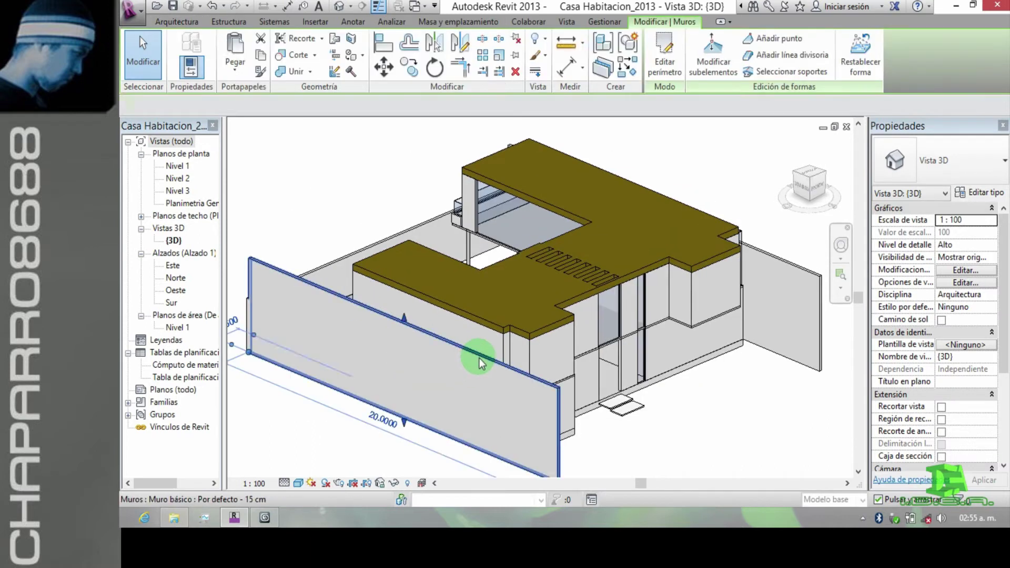
{"action": "key", "text": "Delete"}
{"action": "middle_click_drag", "start_coordinate": [395, 356], "coordinate": [266, 312], "text": "shift"}
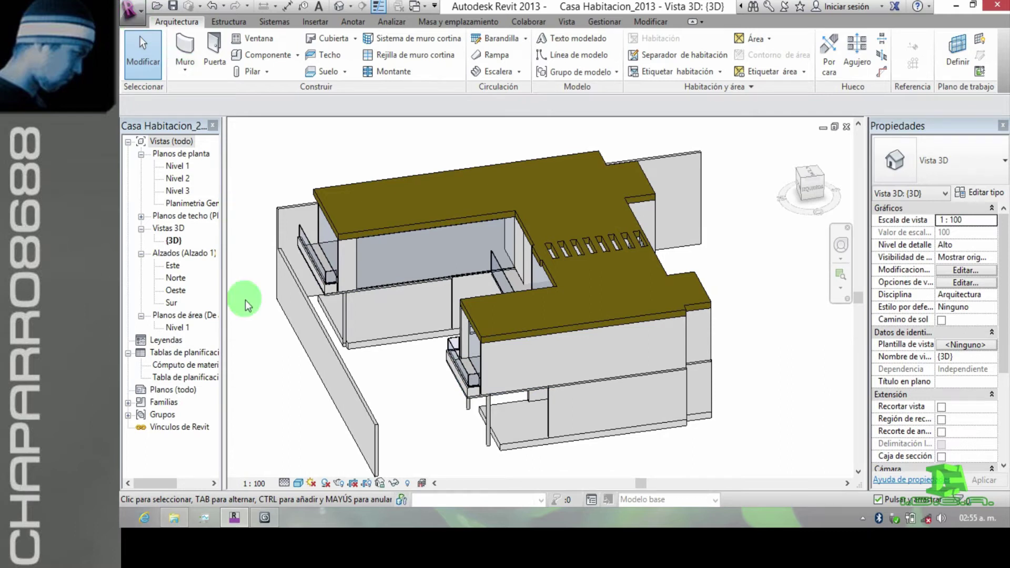
Step: Orbit the linked house in 3ds Max's Perspective viewport, then return to the Revit project
{"action": "left_click", "coordinate": [266, 518]}
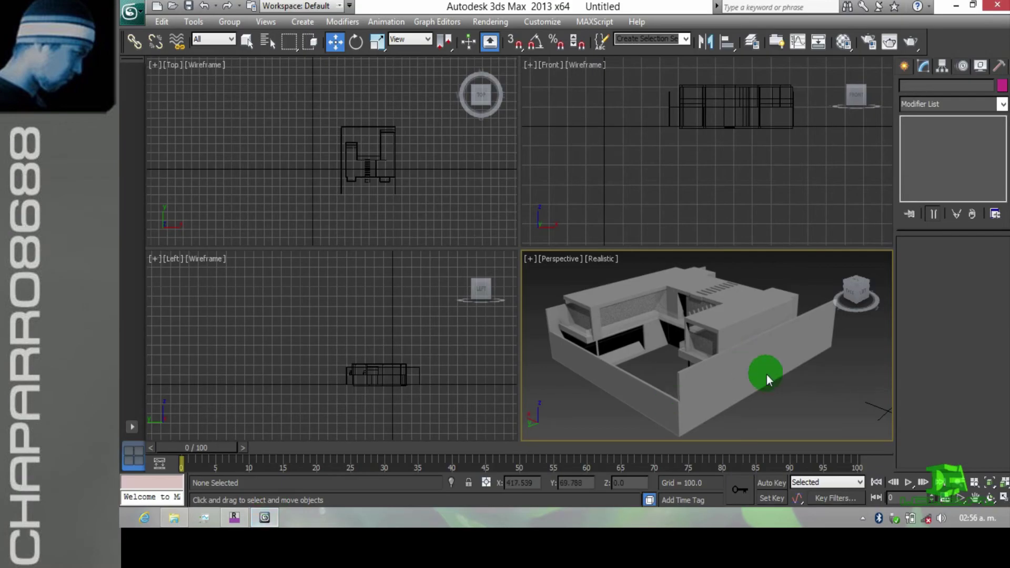
{"action": "middle_click_drag", "start_coordinate": [767, 372], "coordinate": [720, 382], "text": "alt"}
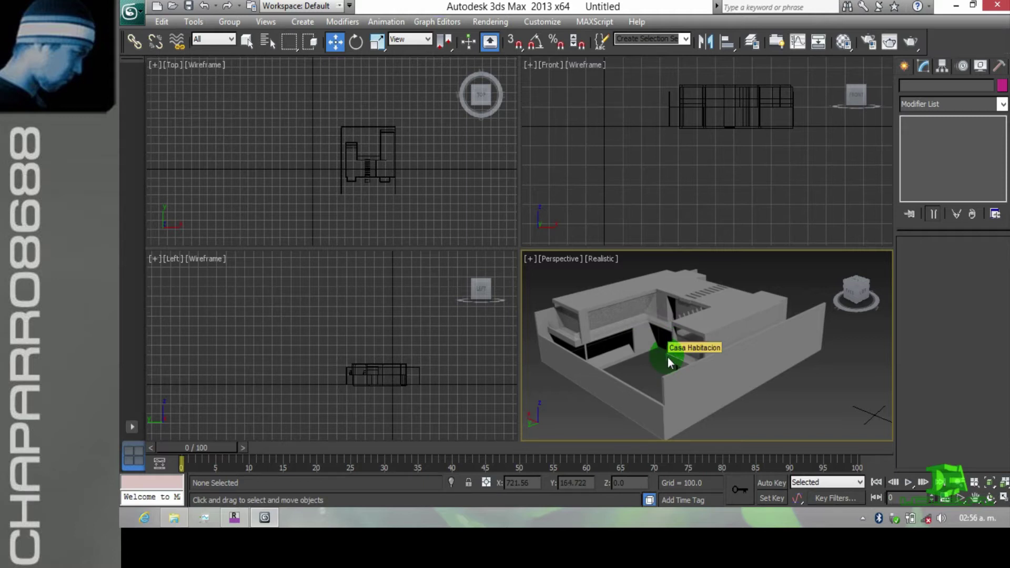
{"action": "left_click", "coordinate": [231, 519]}
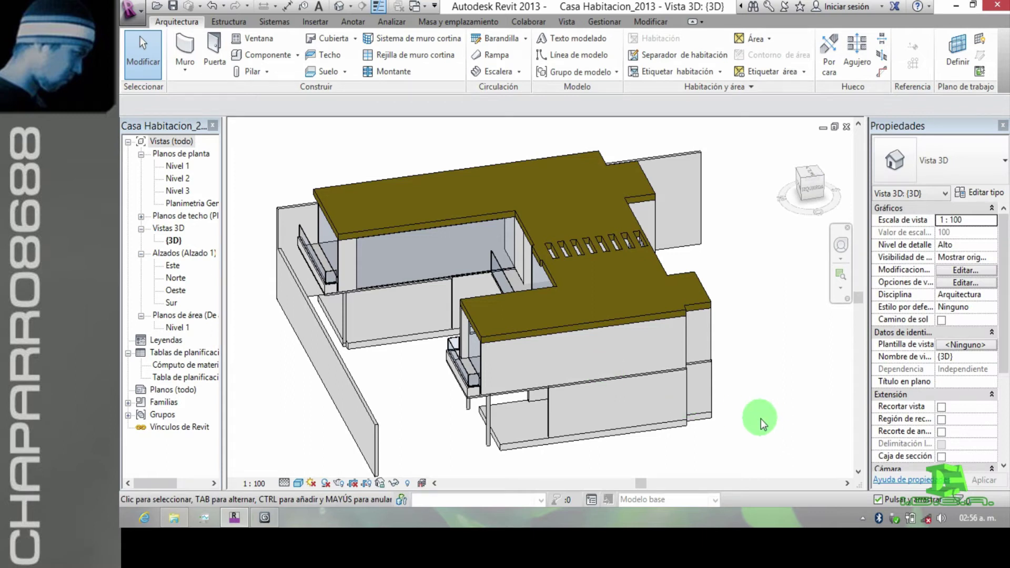
Step: Preview Vista 3D 1 with the Trazado de rayos visual style, then return to a shaded style
{"action": "middle_click_drag", "start_coordinate": [379, 316], "coordinate": [370, 262], "text": "shift"}
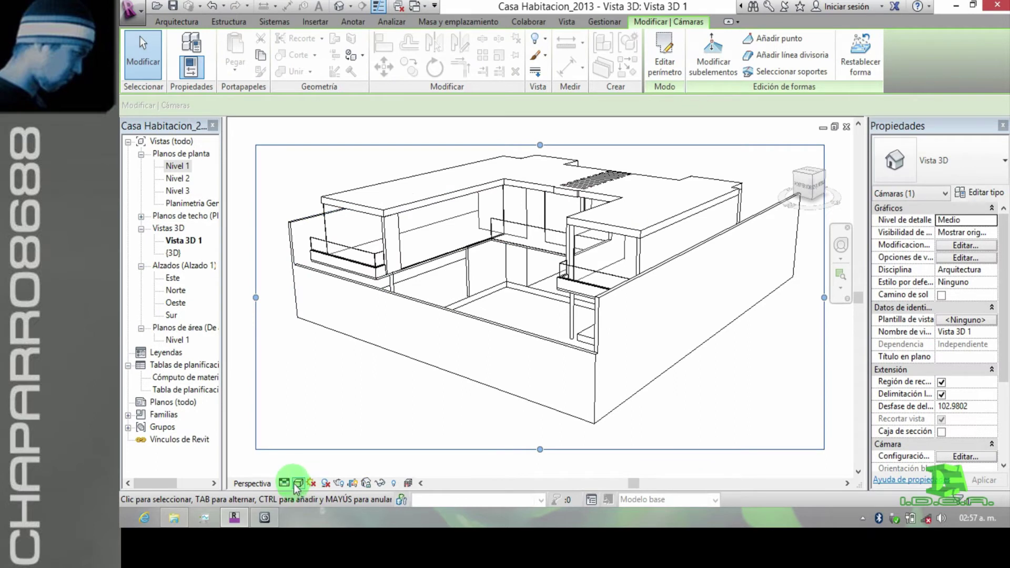
{"action": "left_click", "coordinate": [297, 487]}
{"action": "left_click", "coordinate": [295, 464]}
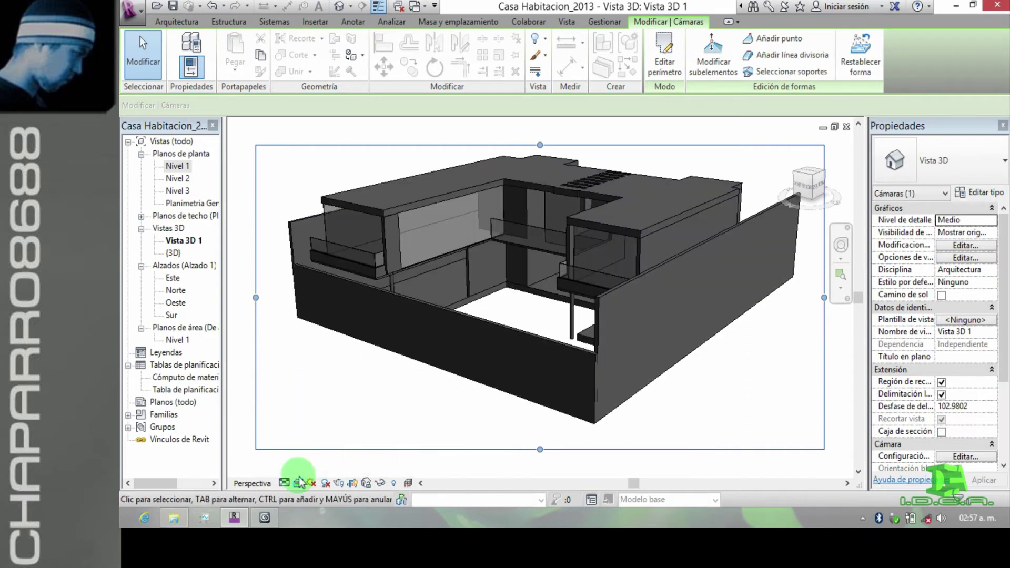
{"action": "left_click", "coordinate": [298, 483]}
{"action": "left_click", "coordinate": [470, 316]}
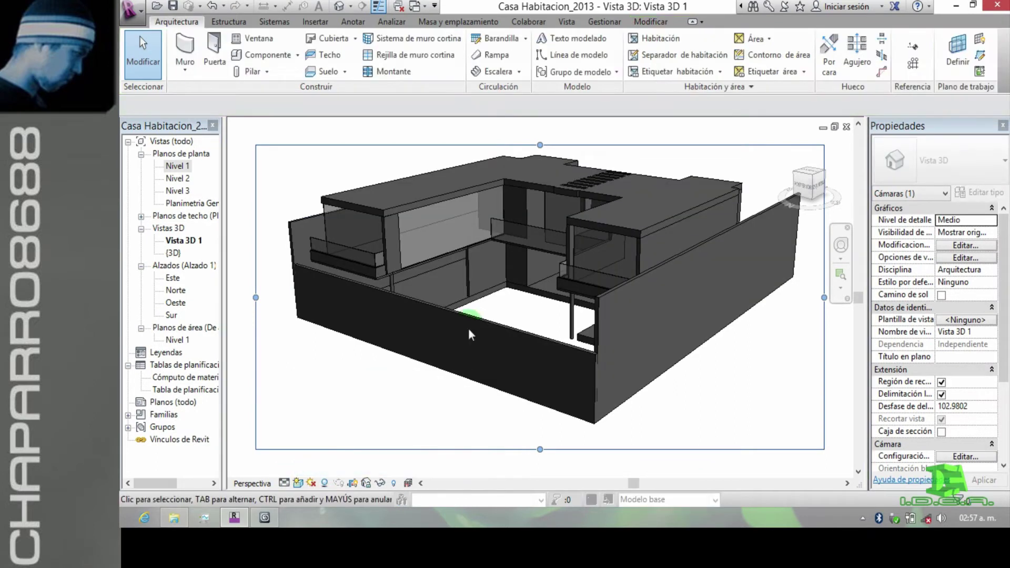
{"action": "left_click", "coordinate": [508, 317]}
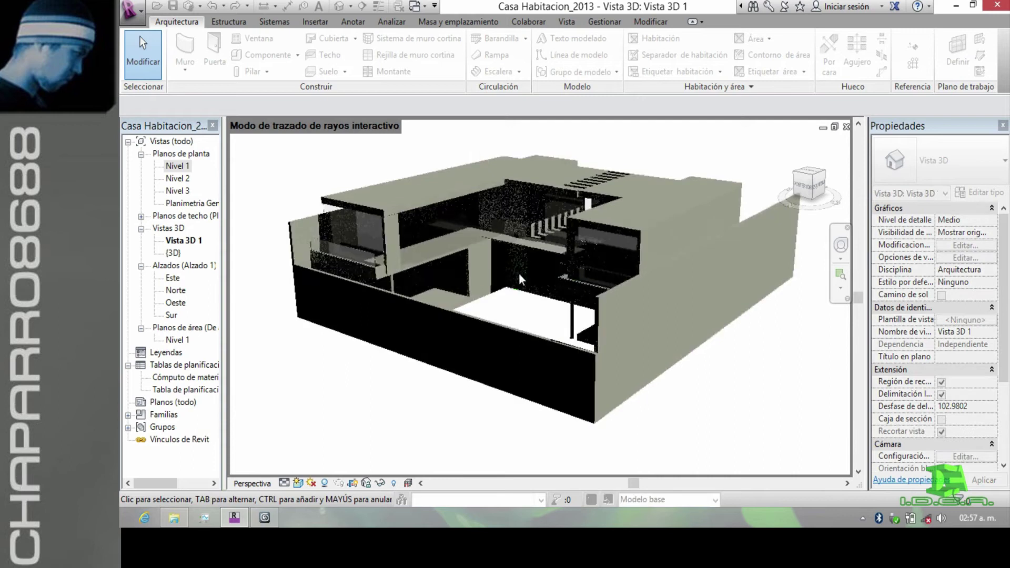
{"action": "left_click", "coordinate": [295, 484]}
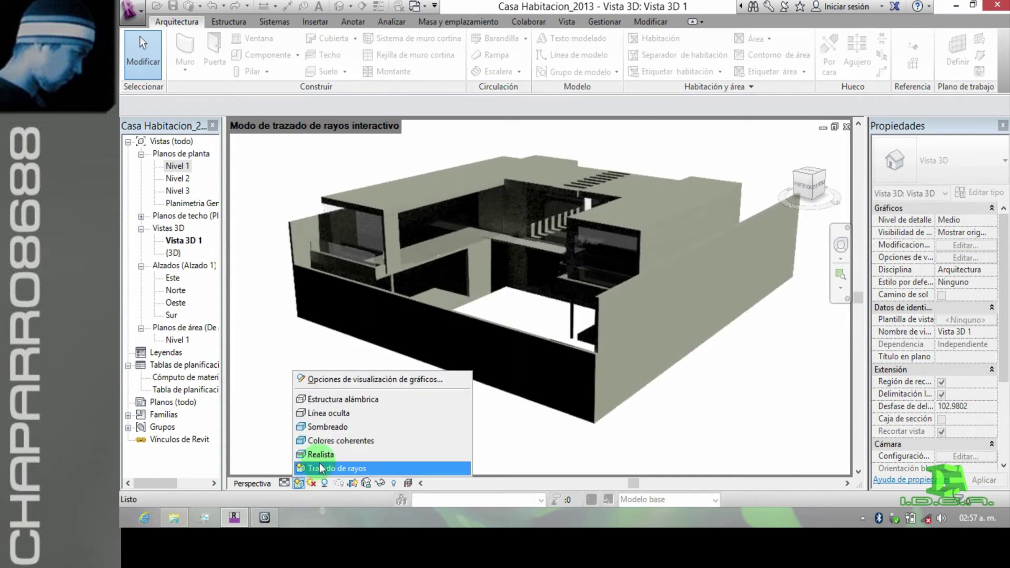
{"action": "left_click", "coordinate": [321, 468]}
Step: Turn on shadows in the 3D view and bring up the Gestionar tools
{"action": "left_click", "coordinate": [325, 483]}
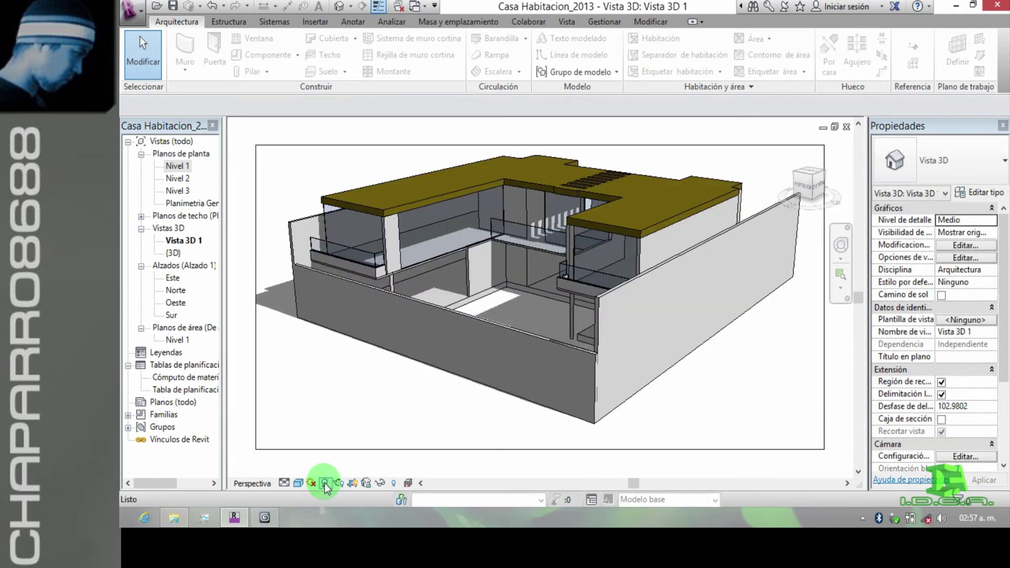
{"action": "left_click", "coordinate": [324, 483]}
{"action": "left_click", "coordinate": [325, 483]}
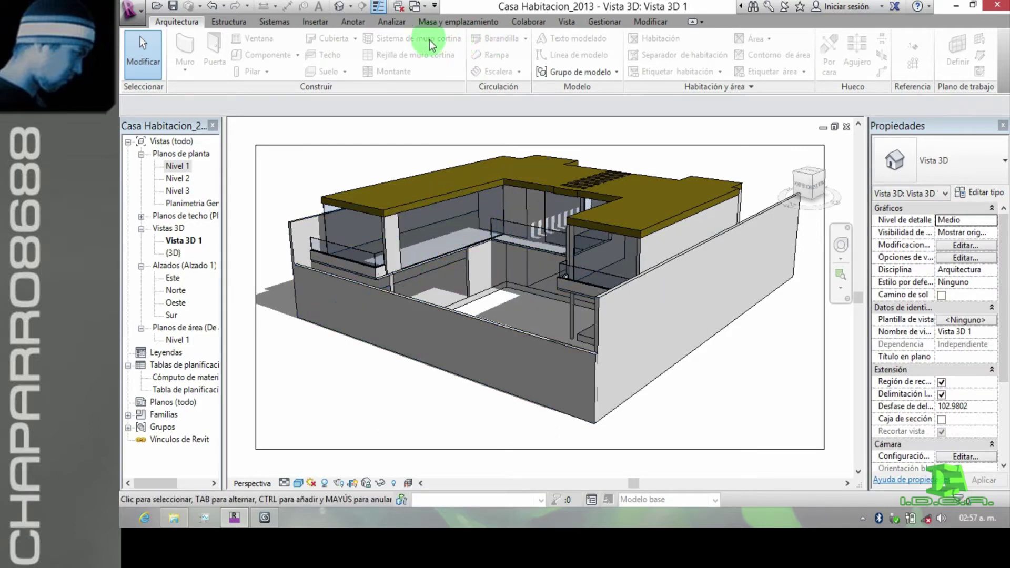
{"action": "left_click", "coordinate": [605, 22]}
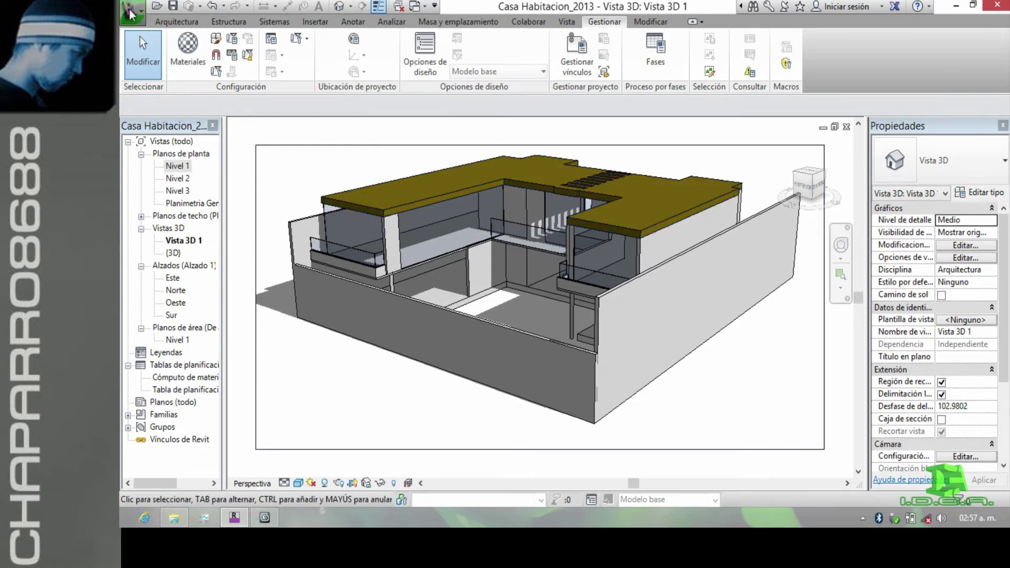
Step: Look over the recent documents sorting options in the application menu
{"action": "left_click", "coordinate": [131, 13]}
{"action": "left_click", "coordinate": [227, 46]}
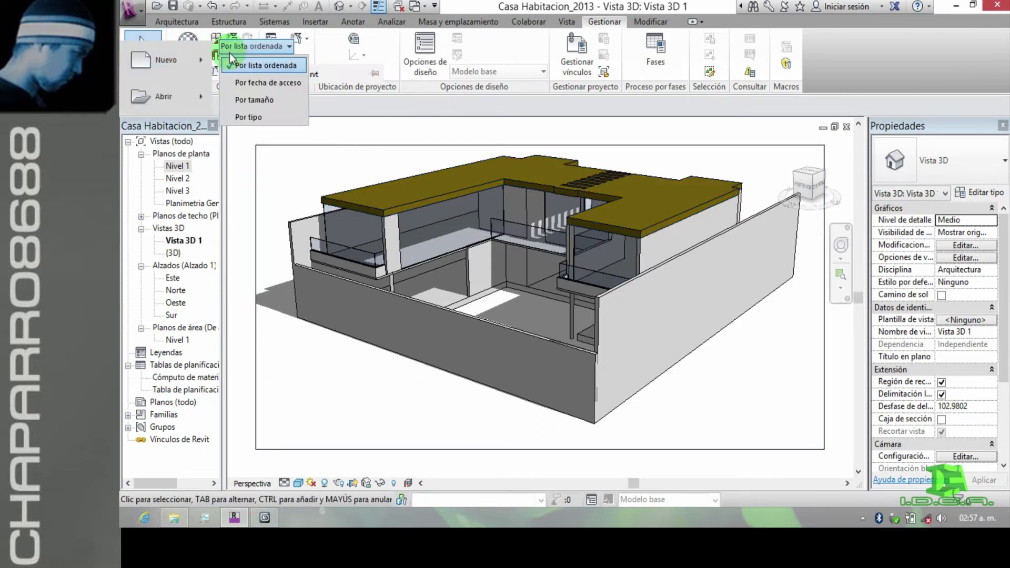
{"action": "left_click", "coordinate": [327, 131]}
{"action": "left_click", "coordinate": [400, 143]}
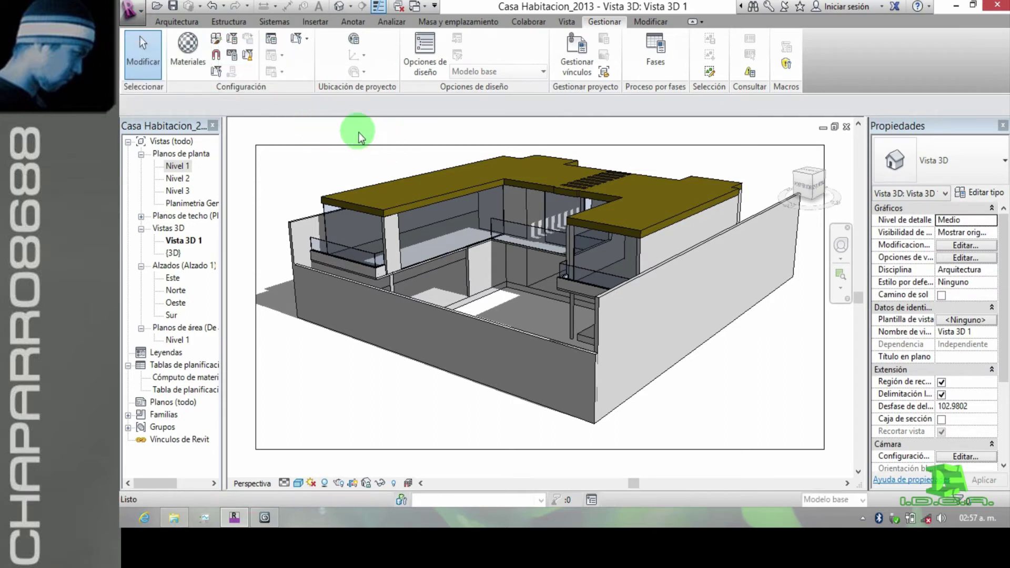
Step: Review the project units, including the area format, then reopen the application menu
{"action": "left_click", "coordinate": [235, 60]}
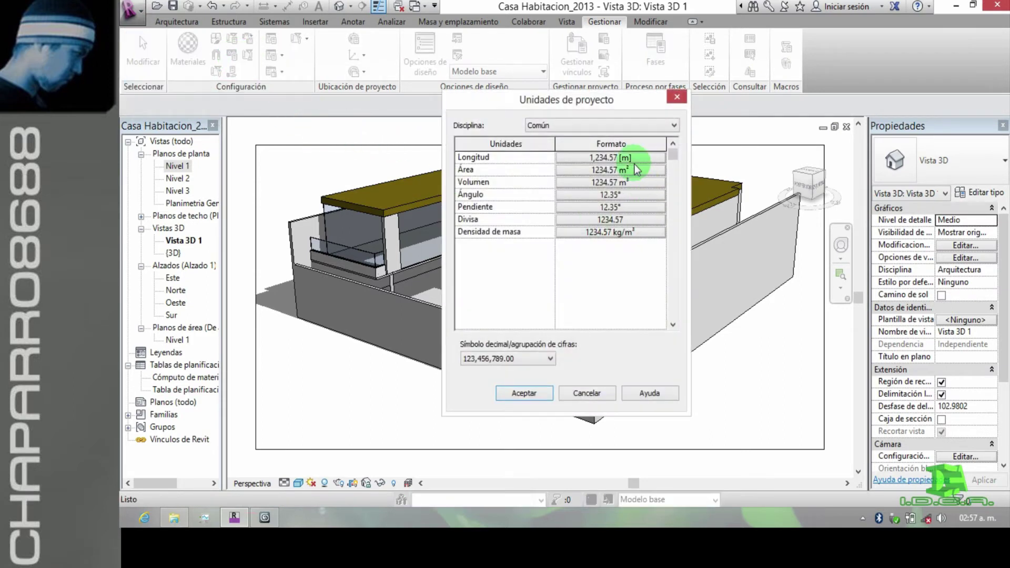
{"action": "left_click", "coordinate": [606, 182]}
{"action": "left_click", "coordinate": [128, 10]}
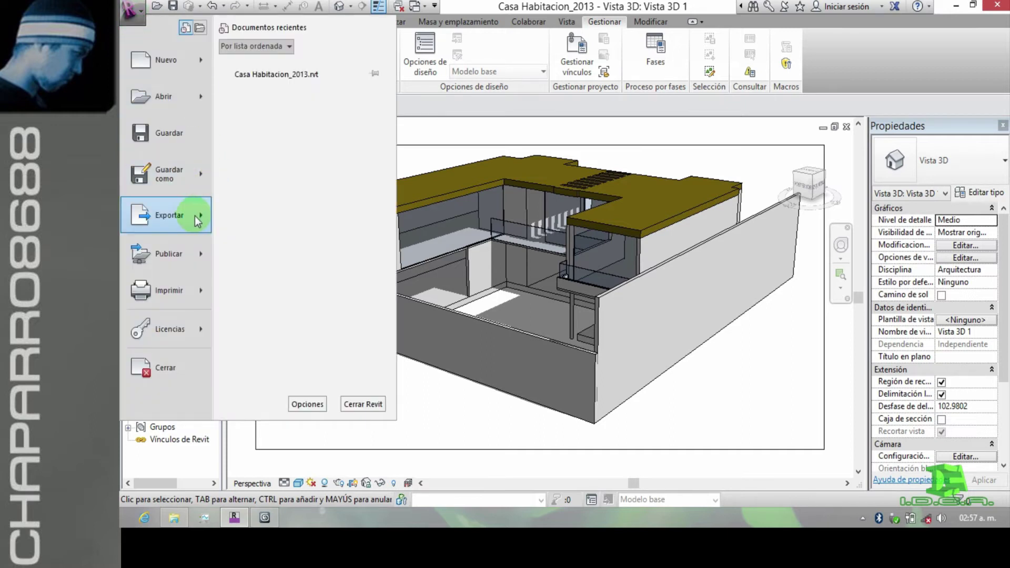
Step: Start an FBX export of the 3D view named Casa Habitacion
{"action": "mouse_move", "coordinate": [195, 215]}
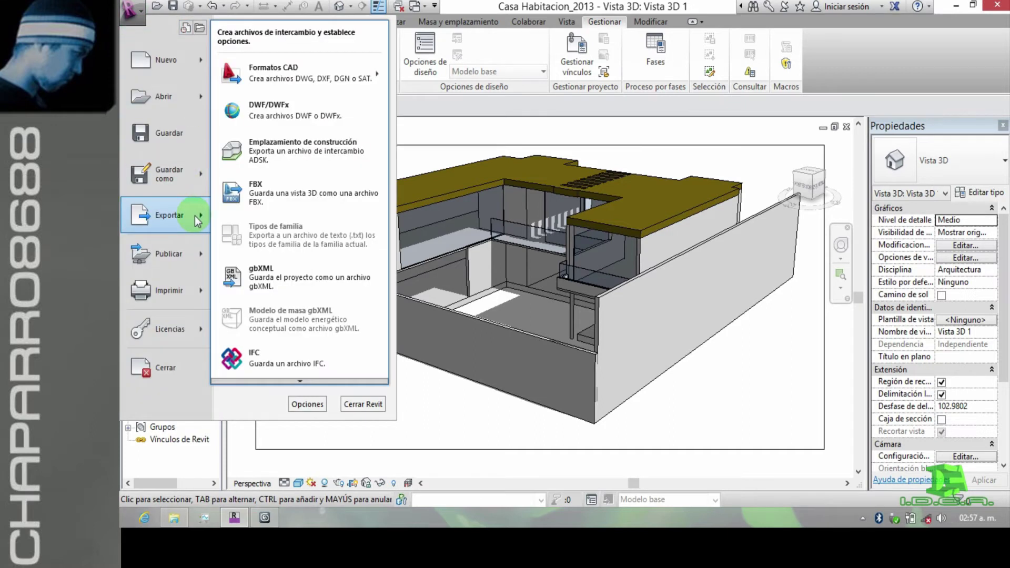
{"action": "left_click", "coordinate": [306, 193]}
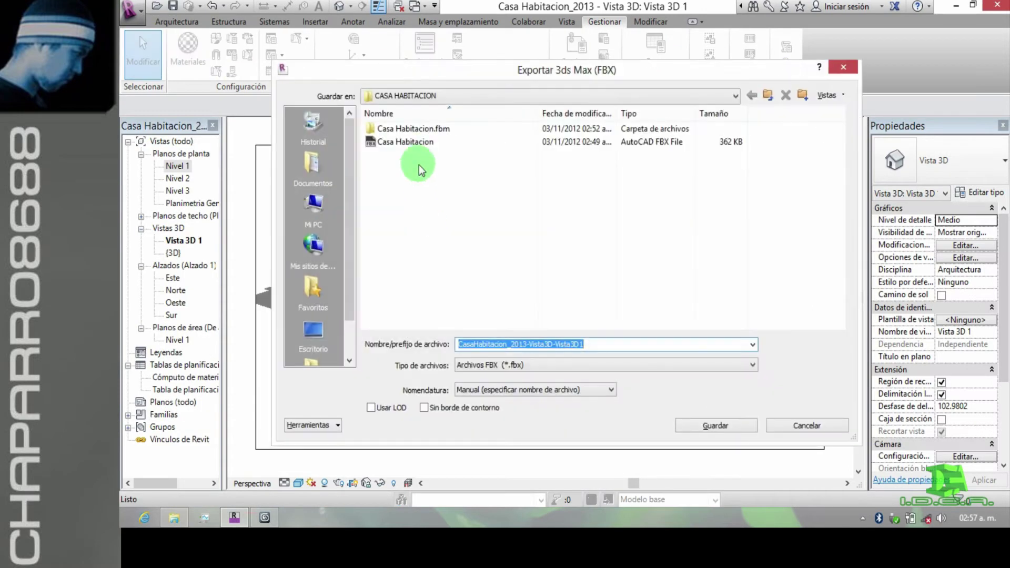
{"action": "left_click", "coordinate": [416, 142]}
Step: Clear 3ds Max to a new empty scene without saving, then return to Revit
{"action": "left_click", "coordinate": [264, 517]}
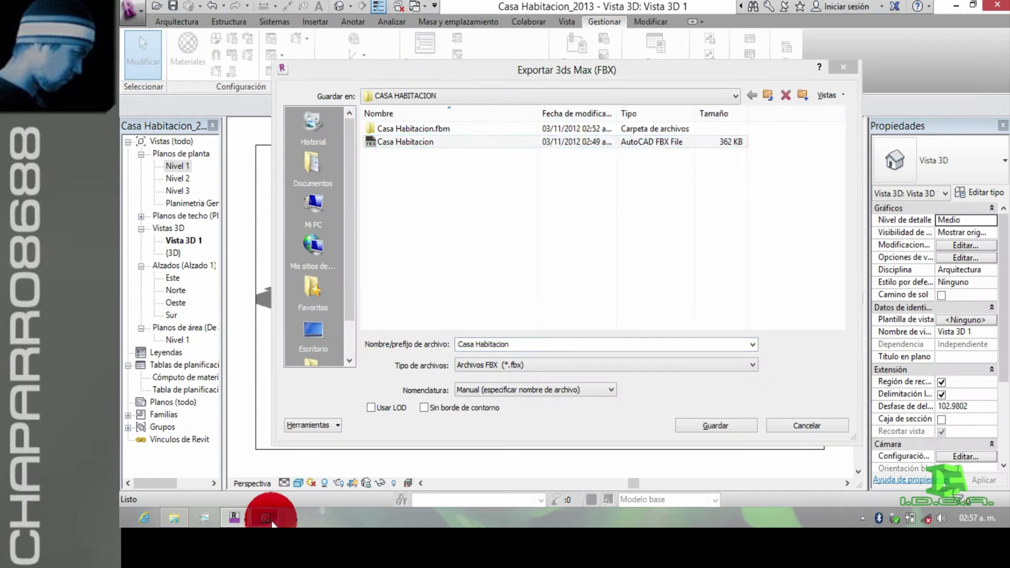
{"action": "left_click", "coordinate": [160, 7]}
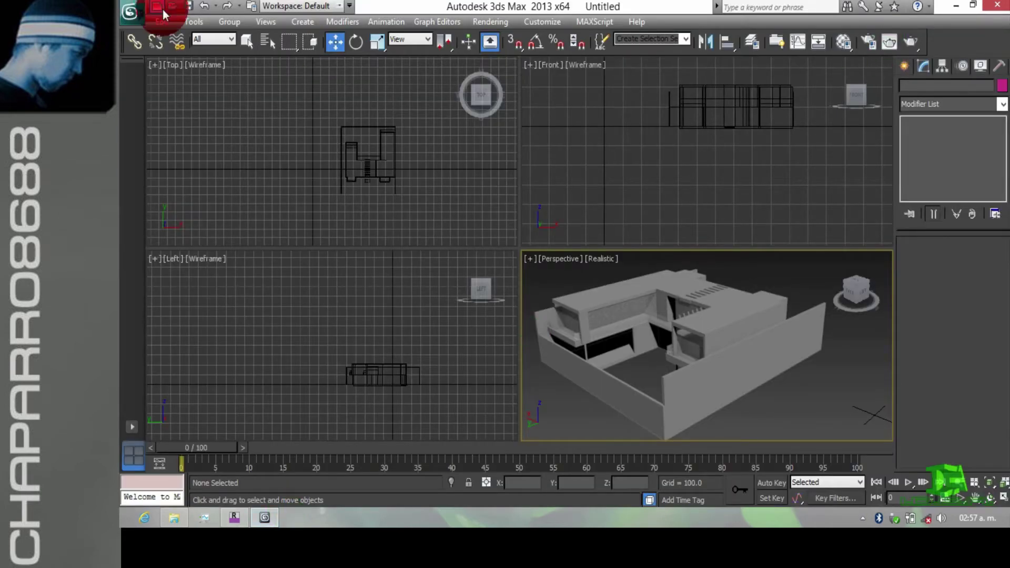
{"action": "left_click", "coordinate": [565, 311]}
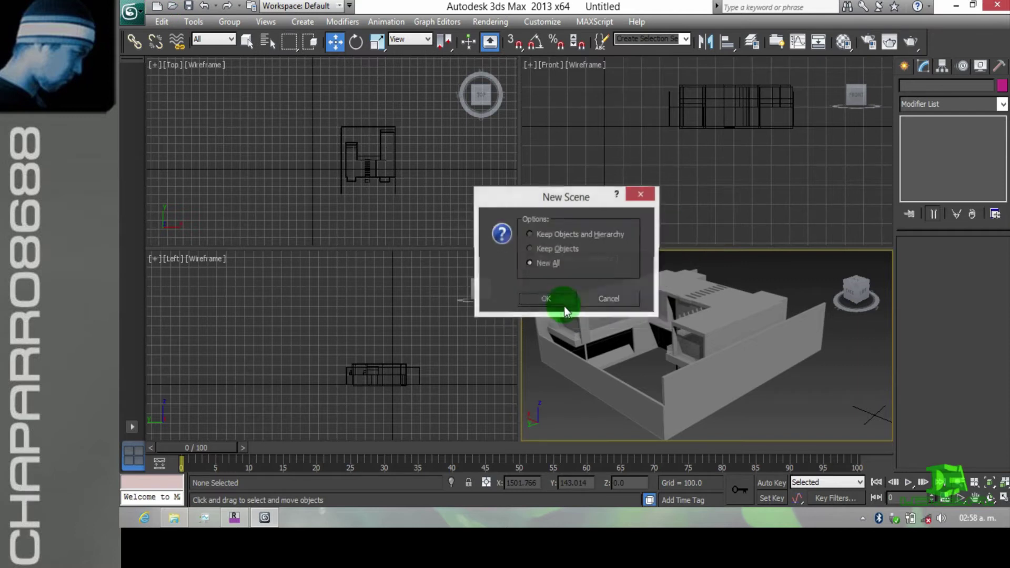
{"action": "left_click", "coordinate": [548, 296]}
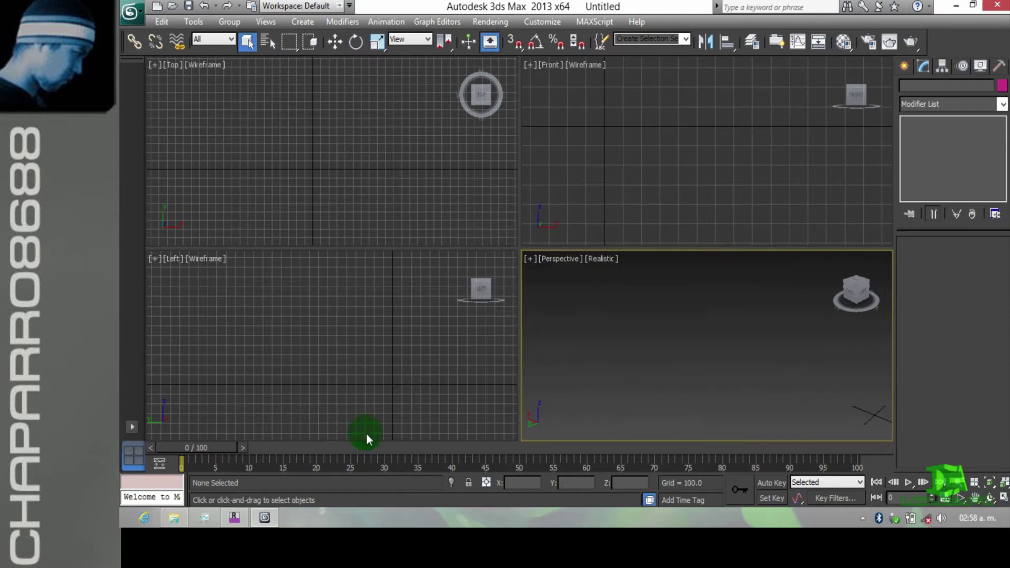
{"action": "left_click", "coordinate": [234, 518]}
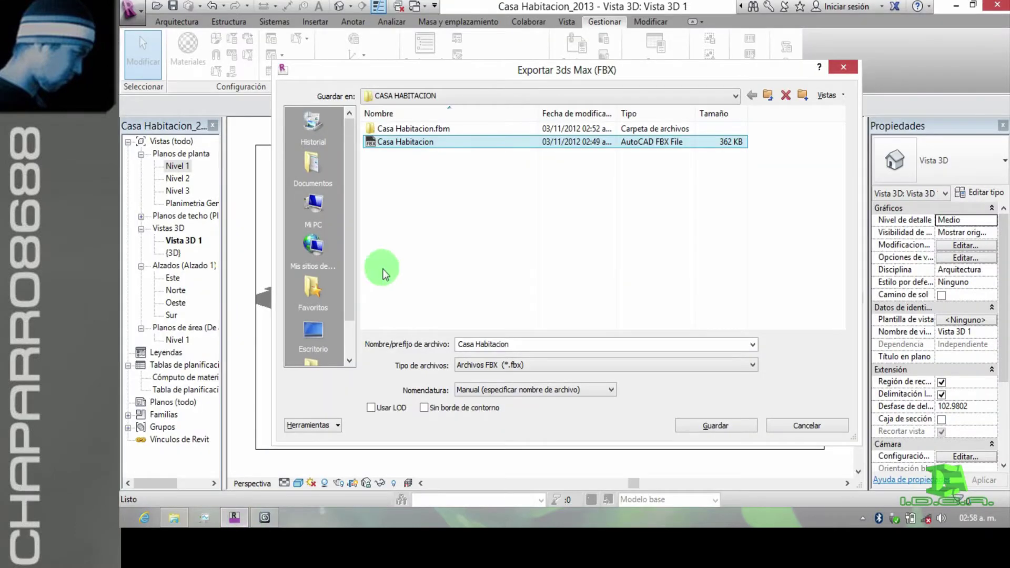
Step: Save the export as FBX, replacing the existing Casa Habitacion.fbx
{"action": "left_click", "coordinate": [419, 147]}
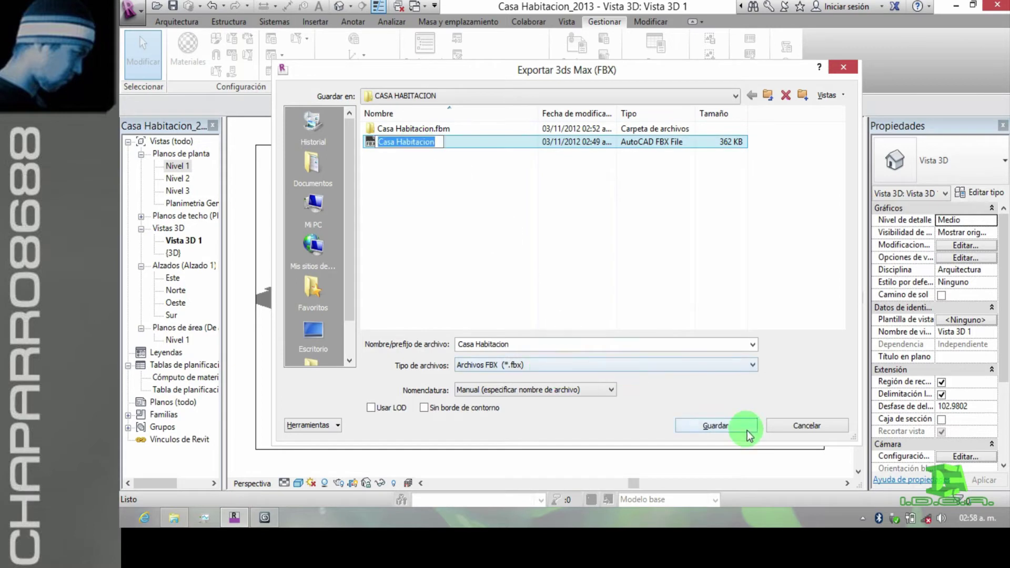
{"action": "left_click", "coordinate": [753, 365]}
{"action": "left_click", "coordinate": [756, 366]}
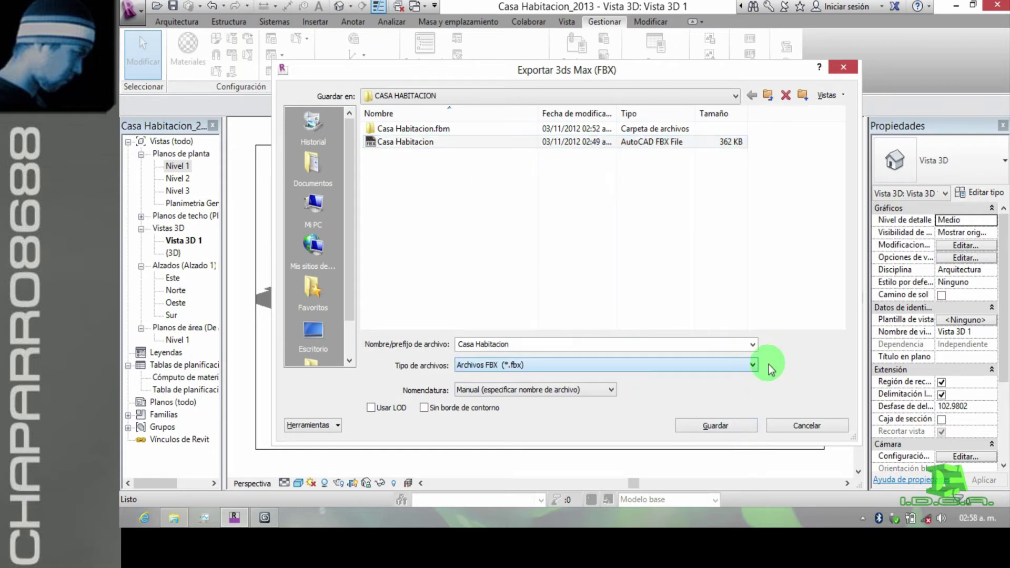
{"action": "left_click", "coordinate": [716, 425]}
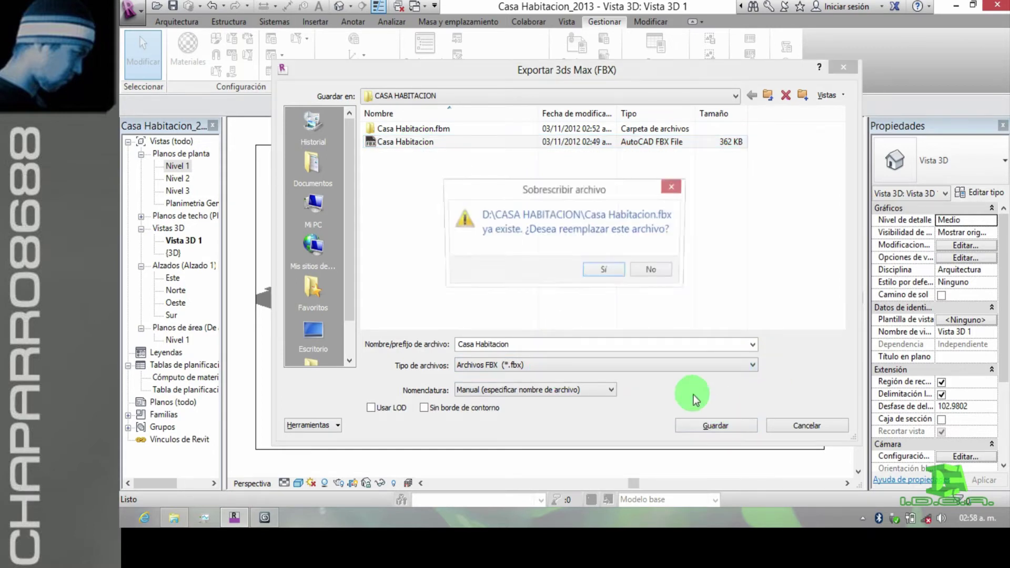
{"action": "left_click", "coordinate": [603, 272]}
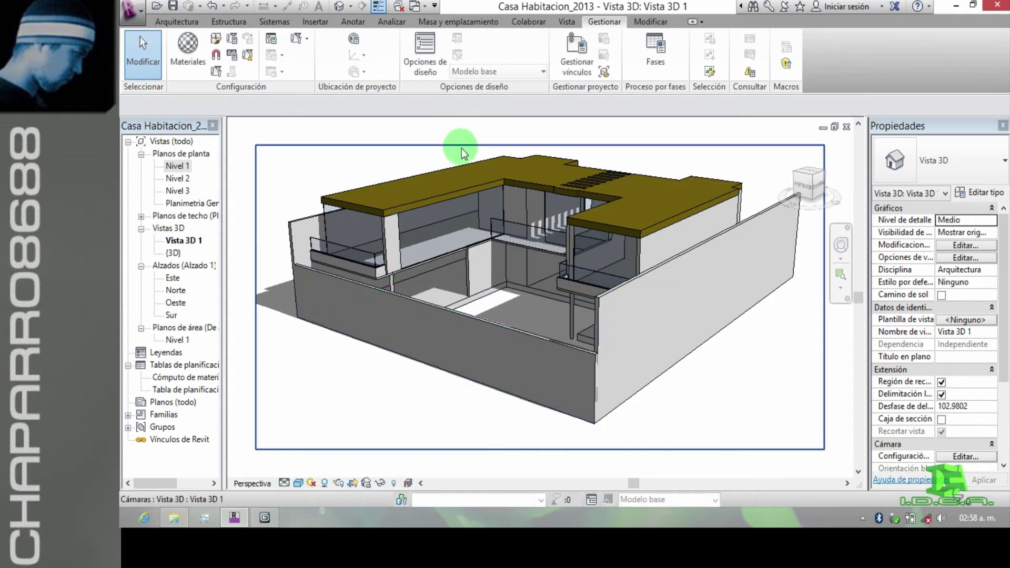
Step: In 3ds Max, open References > Manage Links from the application menu
{"action": "left_click", "coordinate": [258, 518]}
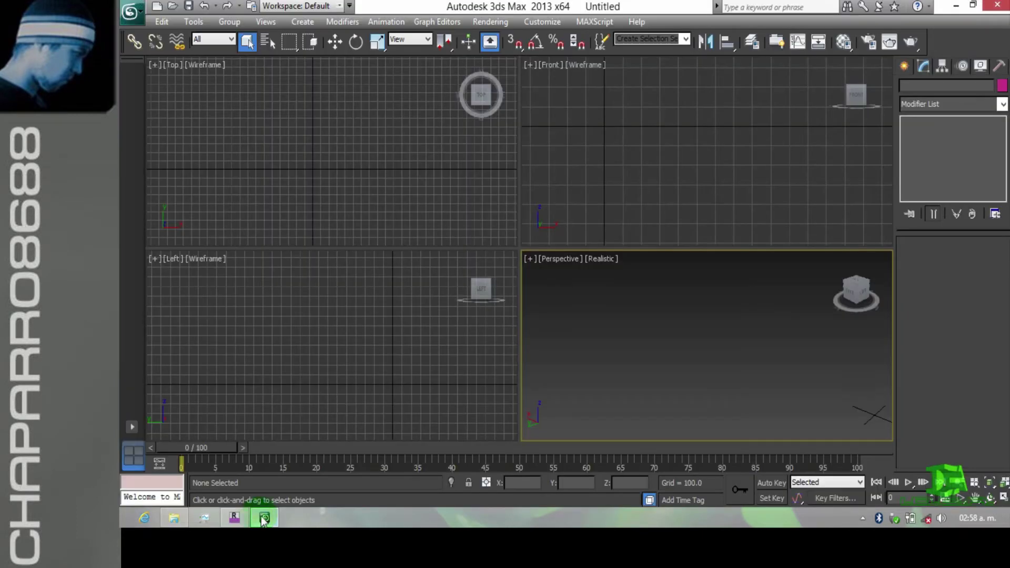
{"action": "left_click", "coordinate": [130, 12]}
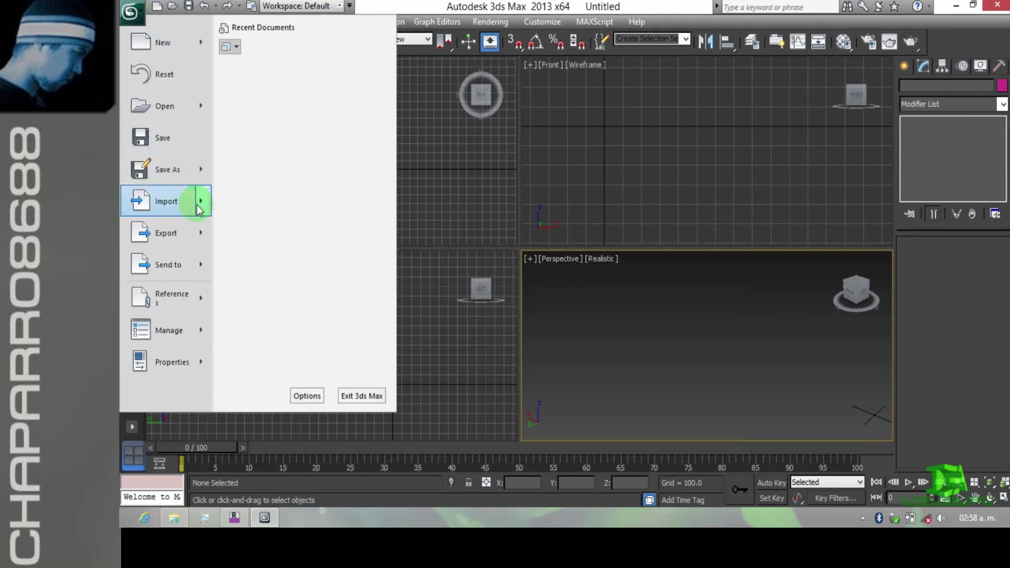
{"action": "mouse_move", "coordinate": [195, 304]}
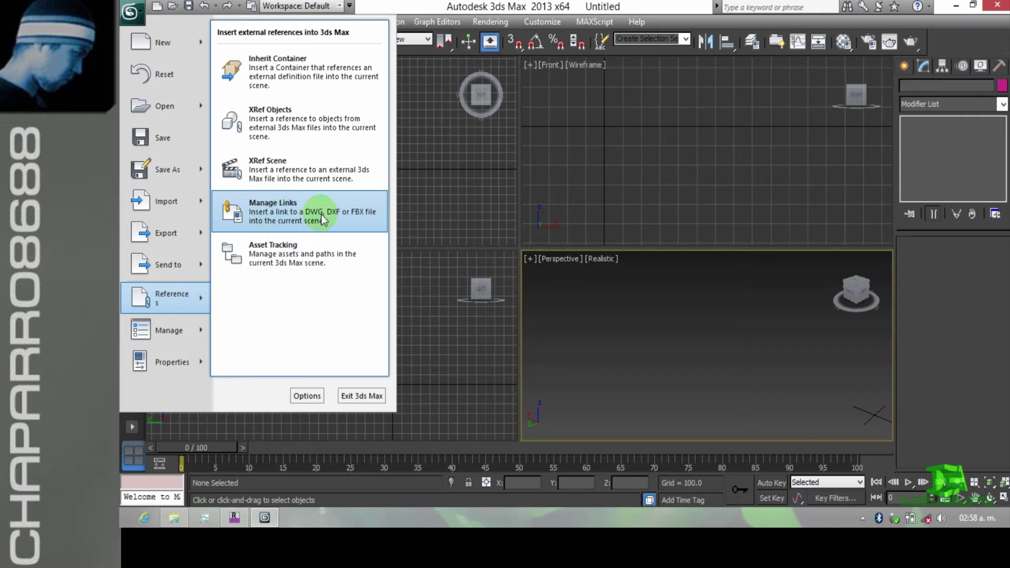
{"action": "left_click", "coordinate": [350, 218]}
Step: Select Casa Habitacion.fbx for linking and keep the Combine By Revit Material preset
{"action": "left_click", "coordinate": [475, 185]}
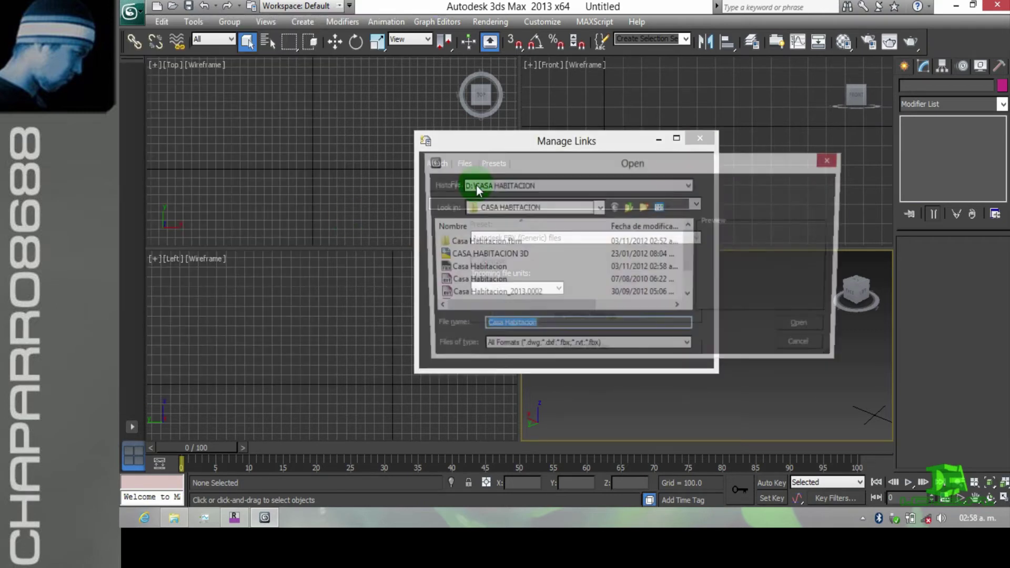
{"action": "left_click", "coordinate": [470, 268]}
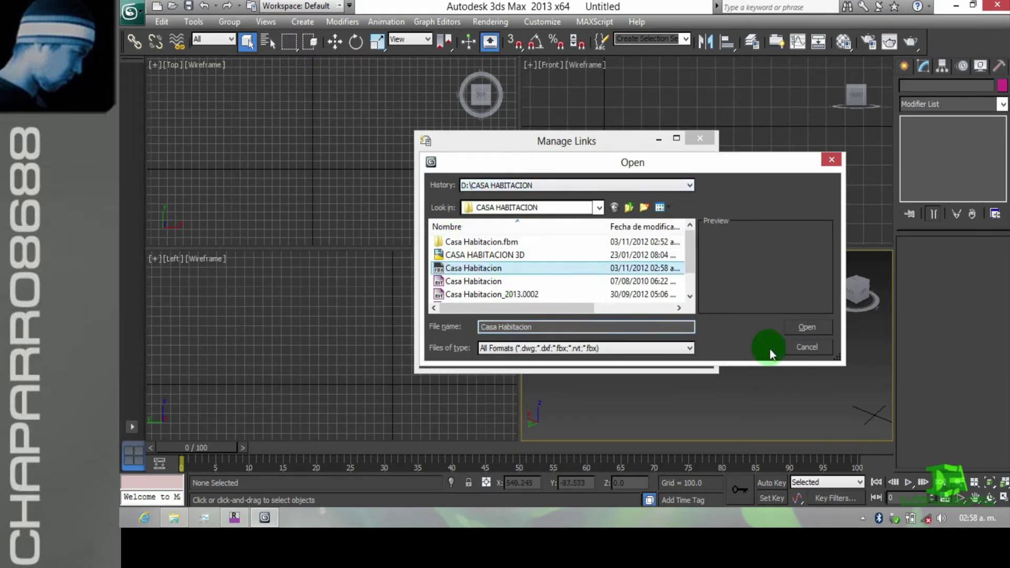
{"action": "left_click", "coordinate": [807, 327]}
{"action": "left_click", "coordinate": [506, 246]}
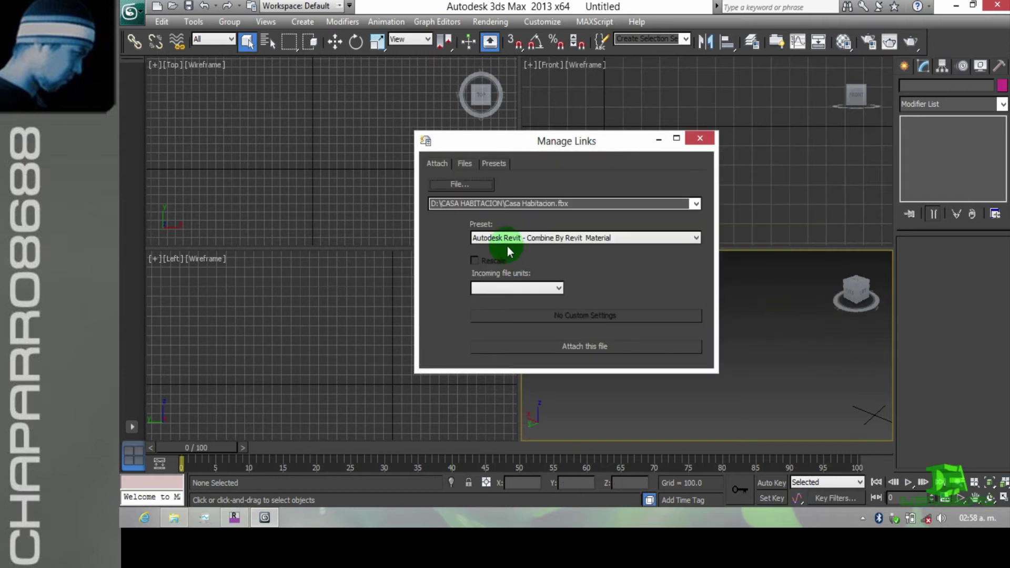
{"action": "left_click", "coordinate": [513, 241]}
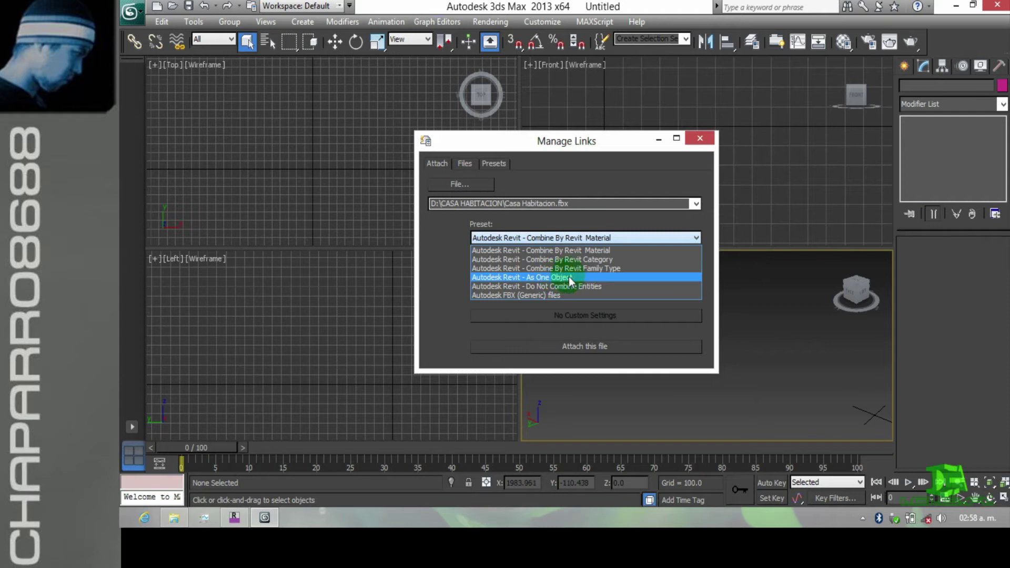
{"action": "left_click", "coordinate": [617, 252]}
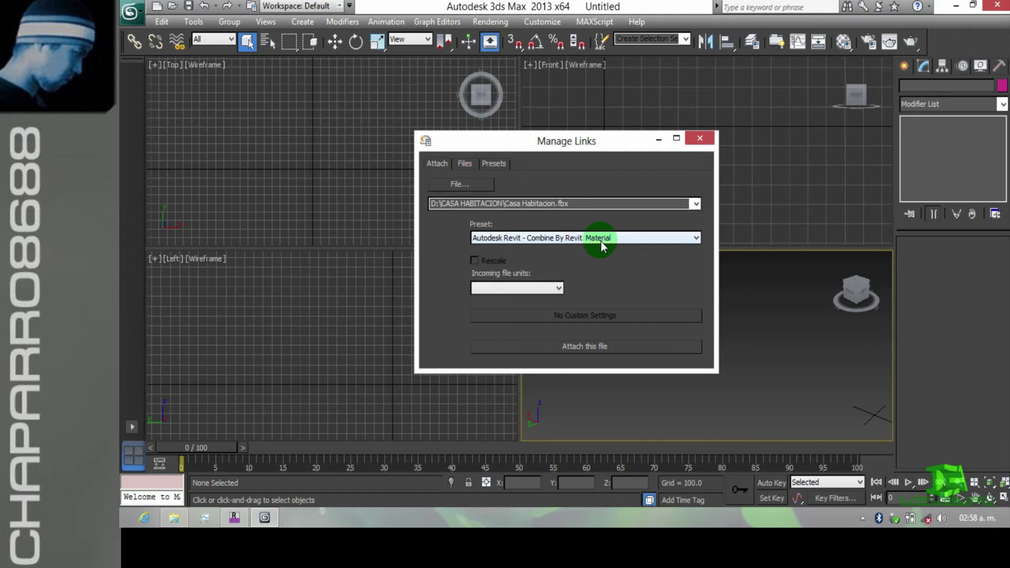
{"action": "left_click", "coordinate": [601, 242]}
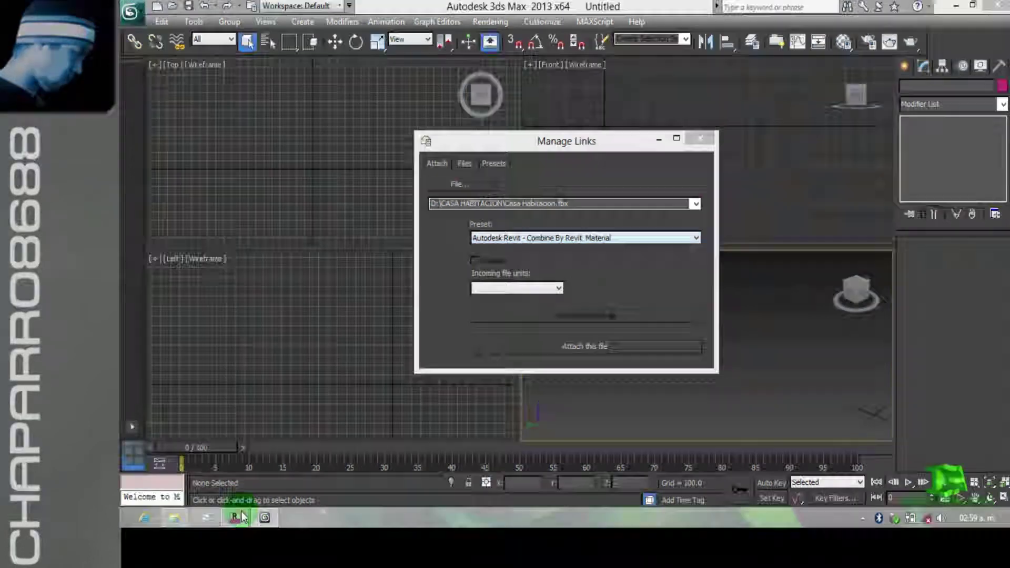
{"action": "left_click", "coordinate": [235, 517]}
{"action": "left_click", "coordinate": [390, 200]}
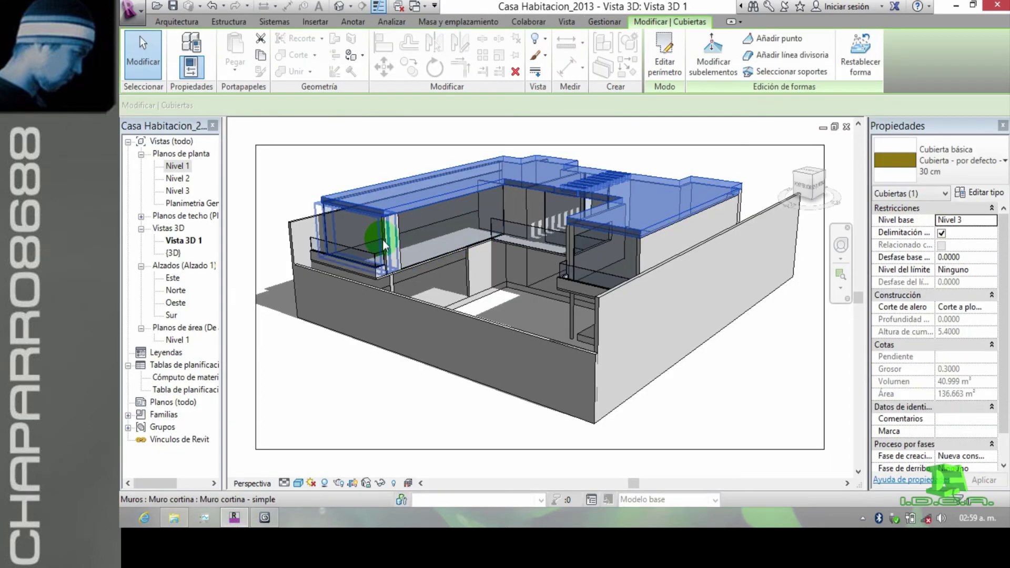
{"action": "left_click", "coordinate": [384, 245]}
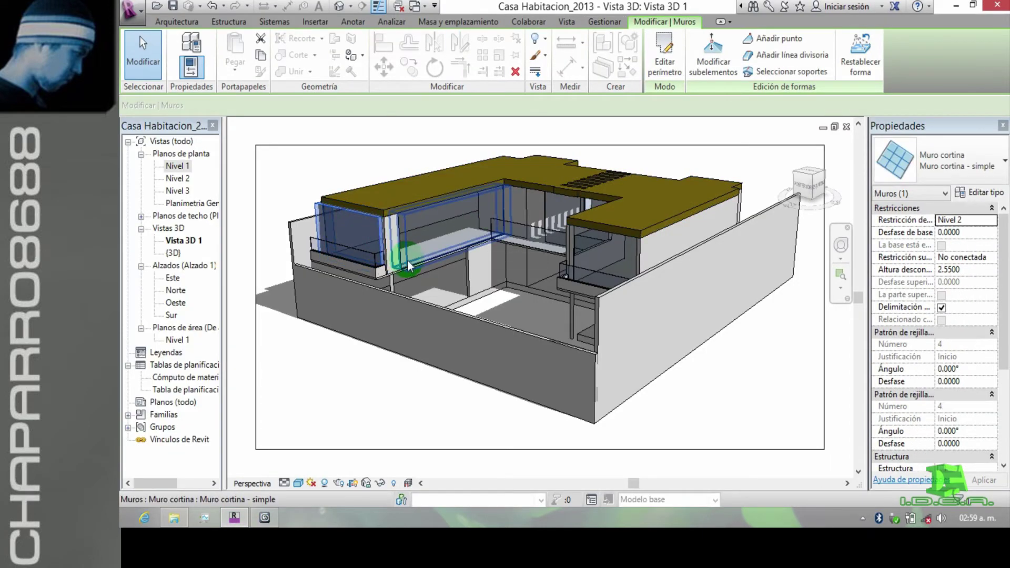
{"action": "left_click", "coordinate": [418, 297]}
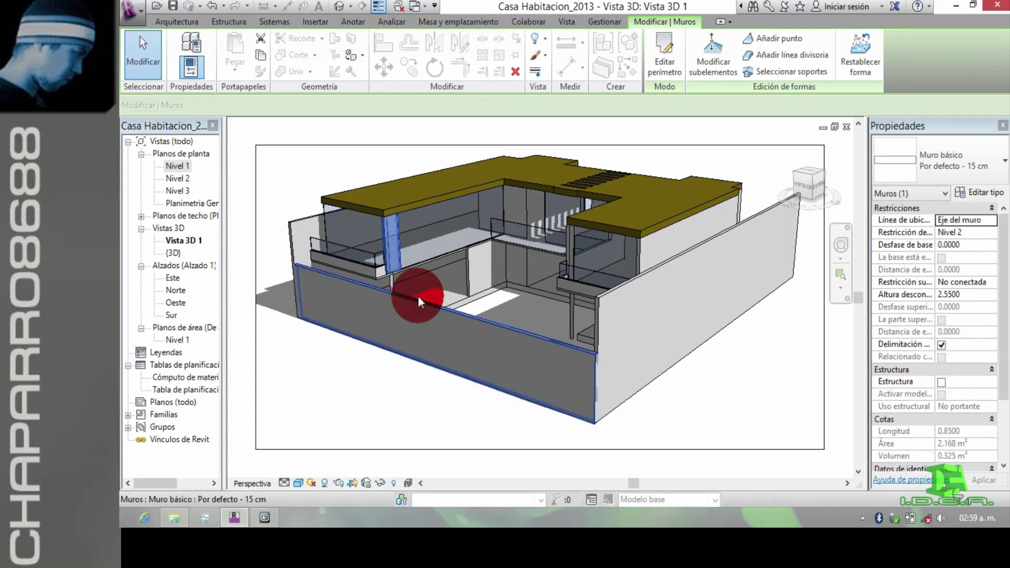
{"action": "left_click", "coordinate": [417, 208]}
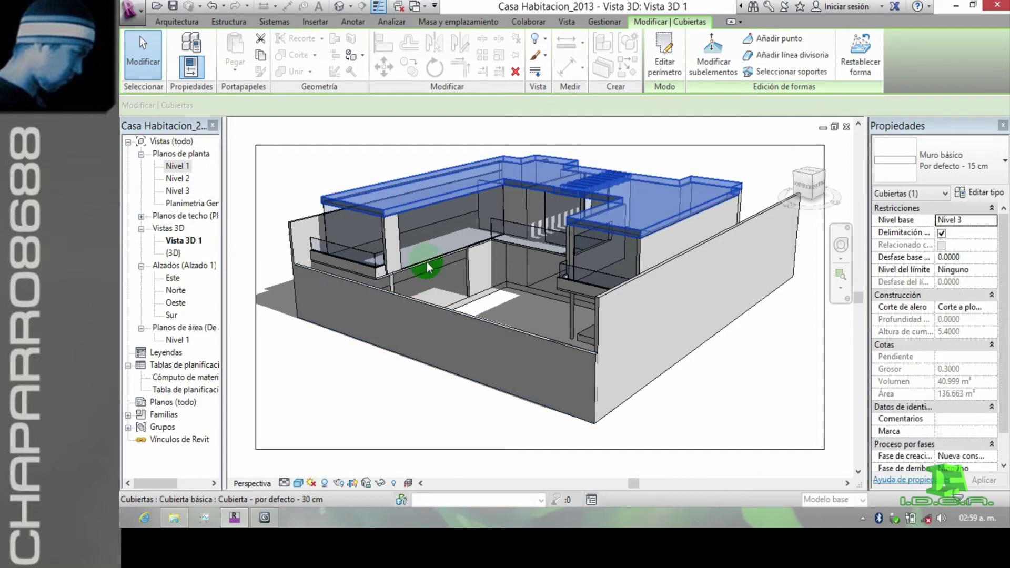
{"action": "left_click", "coordinate": [392, 282]}
{"action": "left_click", "coordinate": [559, 375]}
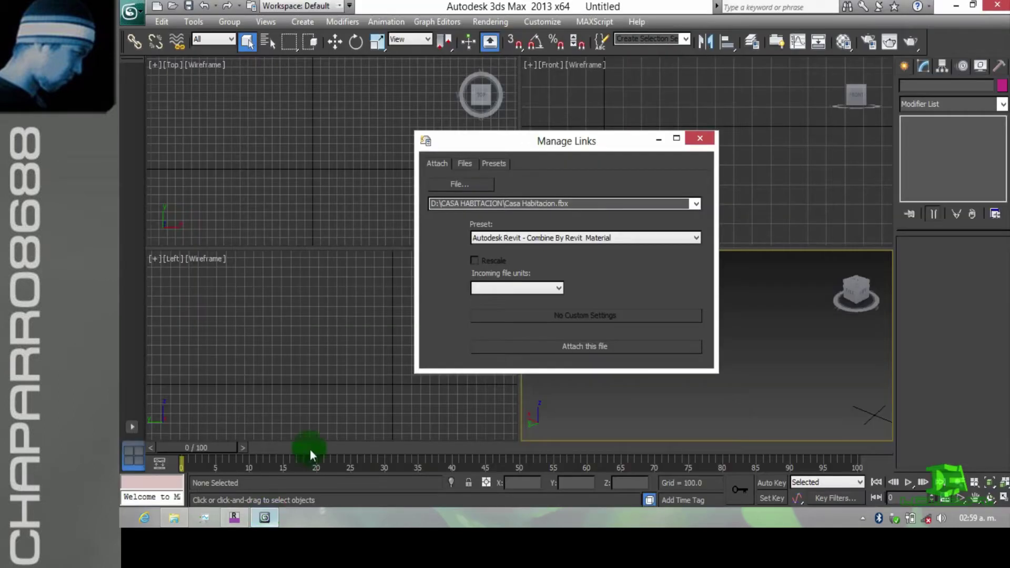
Step: Attach Casa Habitacion.fbx using the Autodesk Revit - Combine By Revit Category preset
{"action": "left_click", "coordinate": [264, 518]}
{"action": "left_click", "coordinate": [577, 238]}
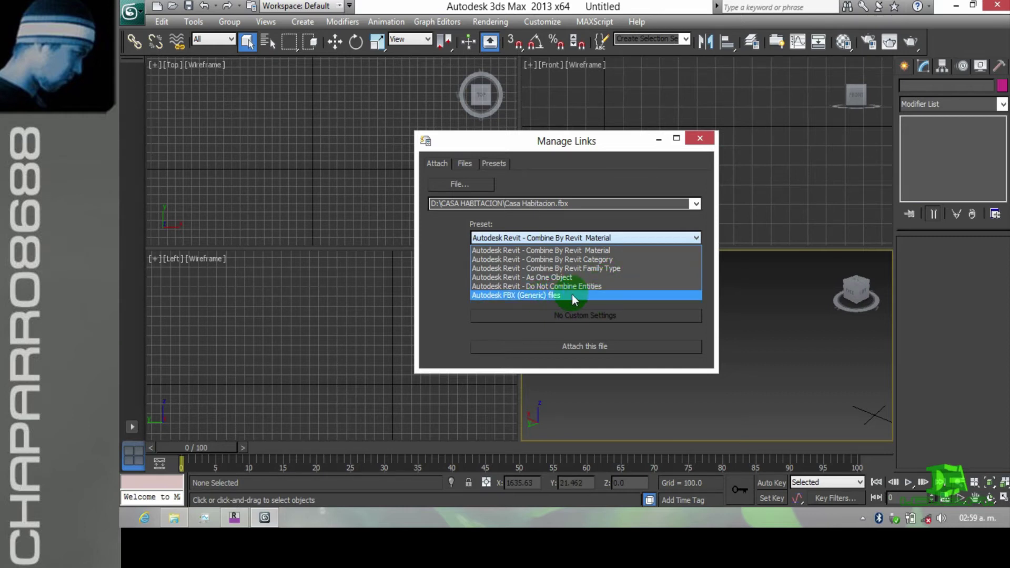
{"action": "left_click", "coordinate": [609, 263]}
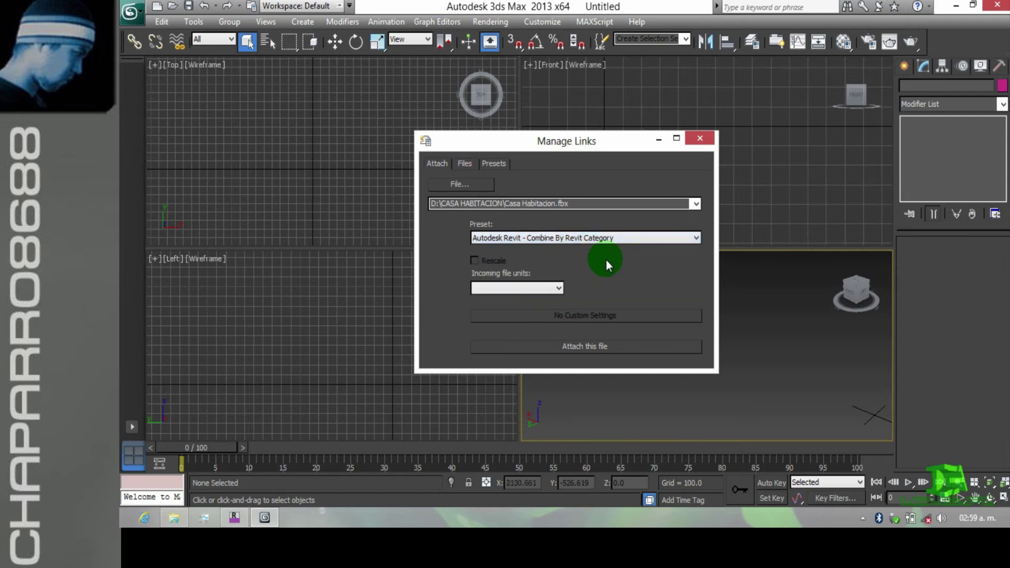
{"action": "left_click", "coordinate": [487, 289]}
{"action": "left_click", "coordinate": [529, 289]}
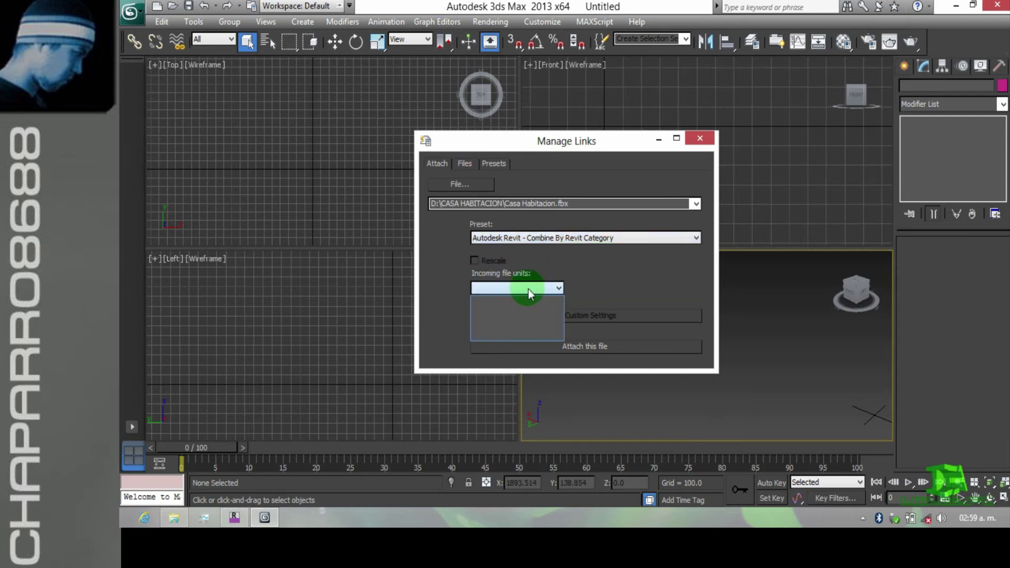
{"action": "left_click", "coordinate": [577, 278]}
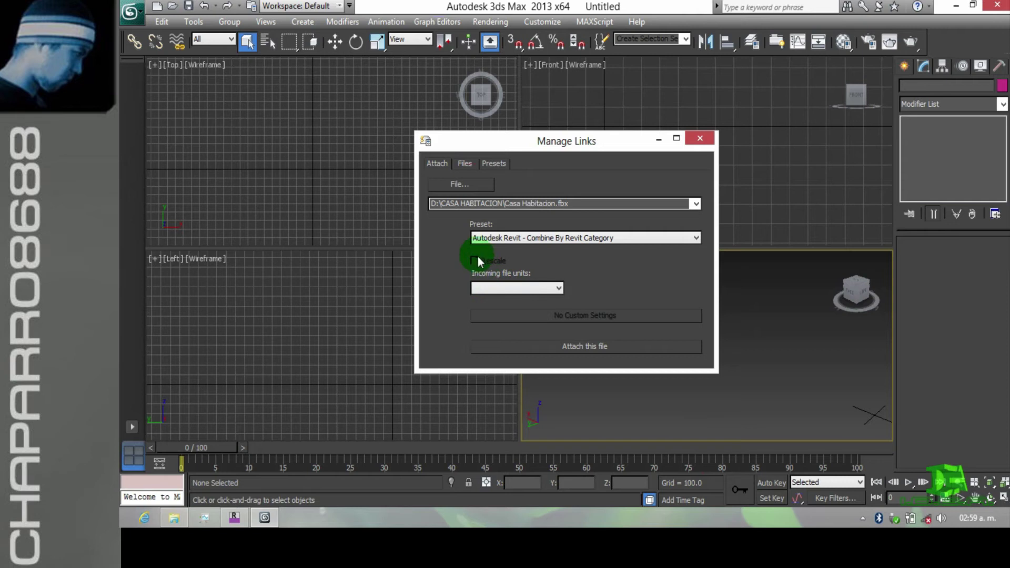
{"action": "left_click", "coordinate": [570, 345]}
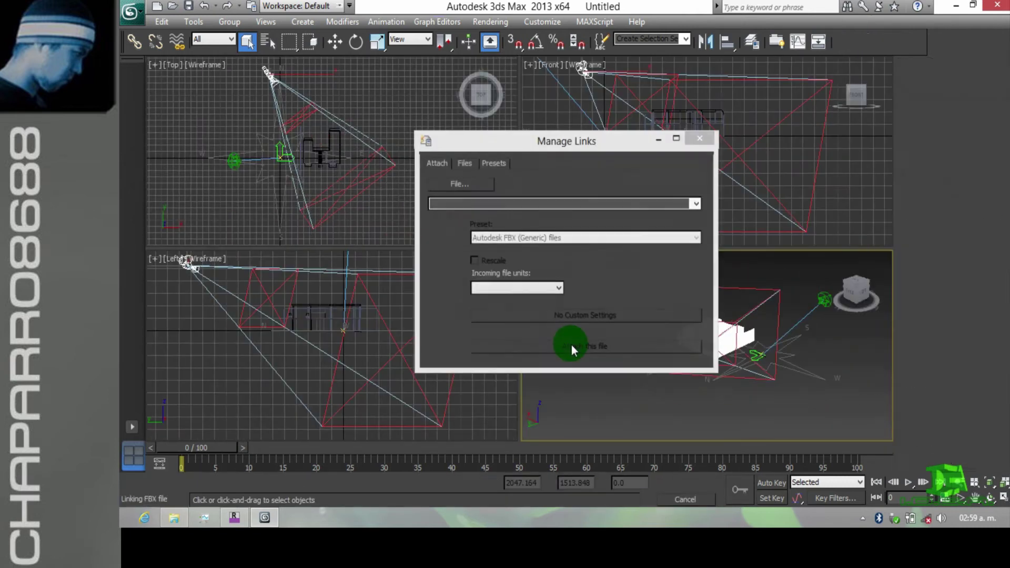
{"action": "left_click", "coordinate": [700, 139]}
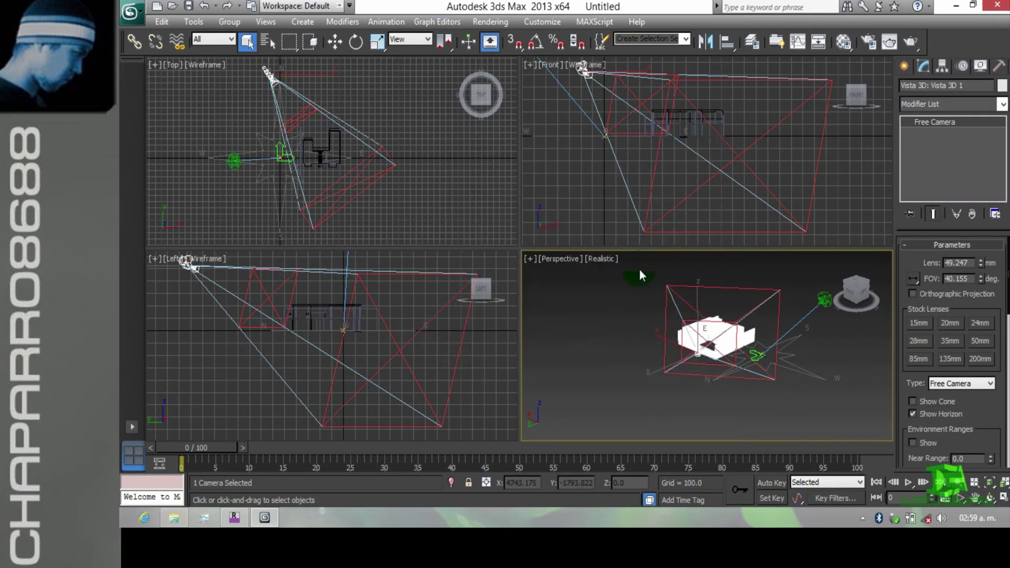
Step: Switch the shaded viewport to the Vista 3D 1 camera and nudge the view slightly
{"action": "left_click", "coordinate": [610, 288]}
{"action": "left_click", "coordinate": [553, 258]}
{"action": "mouse_move", "coordinate": [605, 277]}
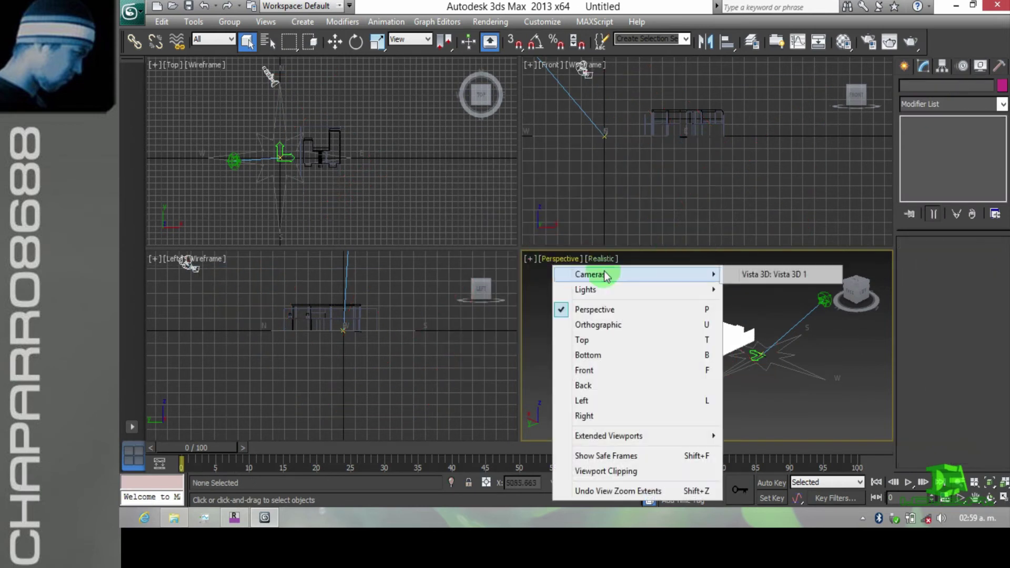
{"action": "left_click", "coordinate": [745, 274]}
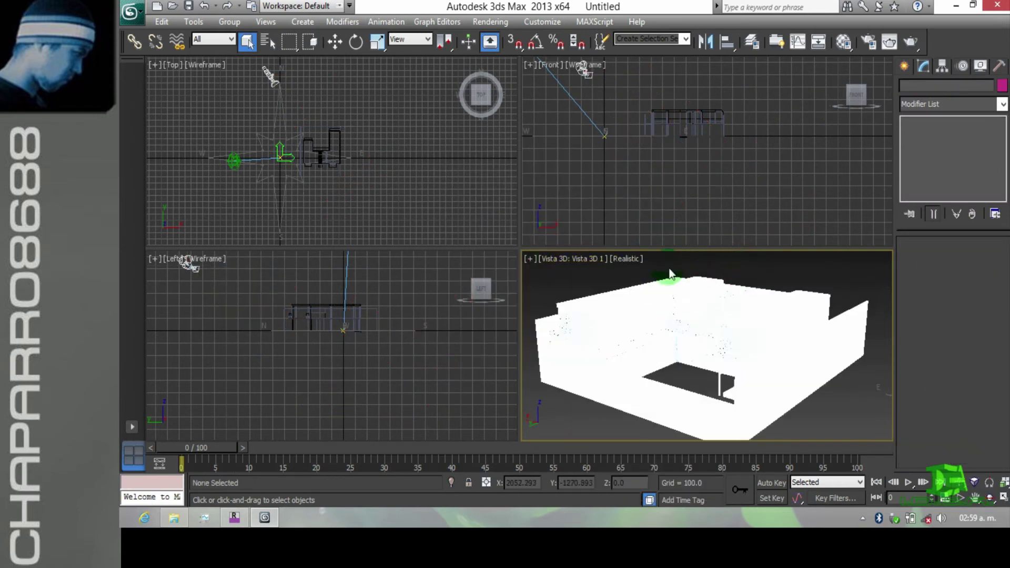
{"action": "middle_click_drag", "start_coordinate": [671, 273], "coordinate": [654, 286], "text": "alt"}
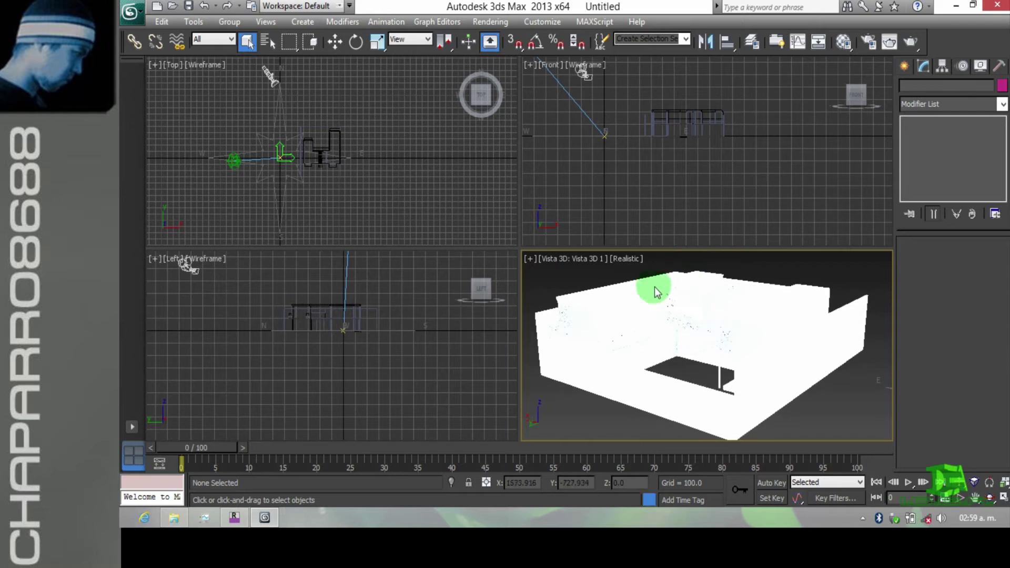
Step: Check Revit, cancel the accidental Daylight system in Top, and reactivate the Vista 3D 1 view
{"action": "left_click", "coordinate": [226, 518]}
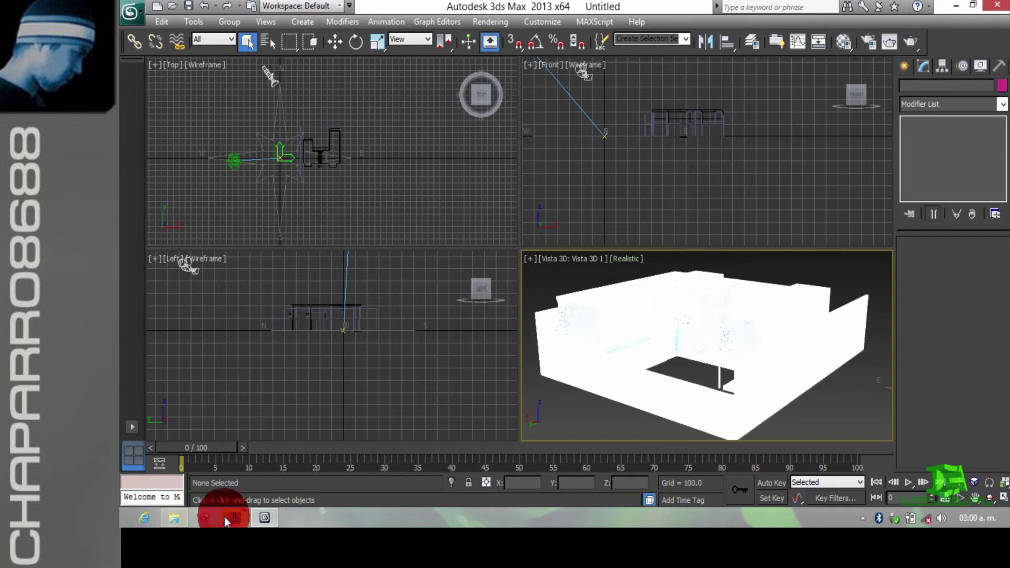
{"action": "left_click", "coordinate": [271, 517]}
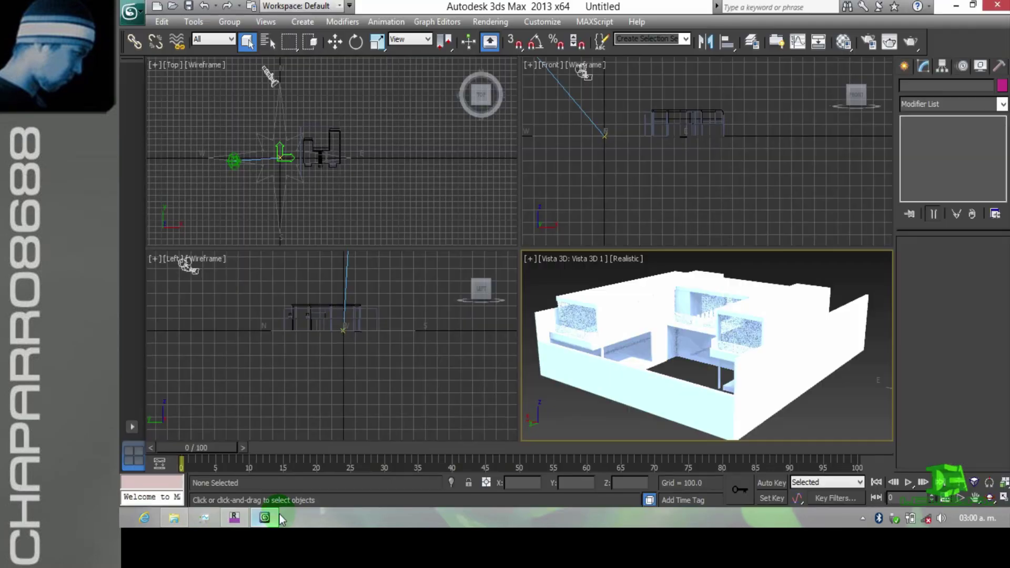
{"action": "left_click", "coordinate": [339, 197]}
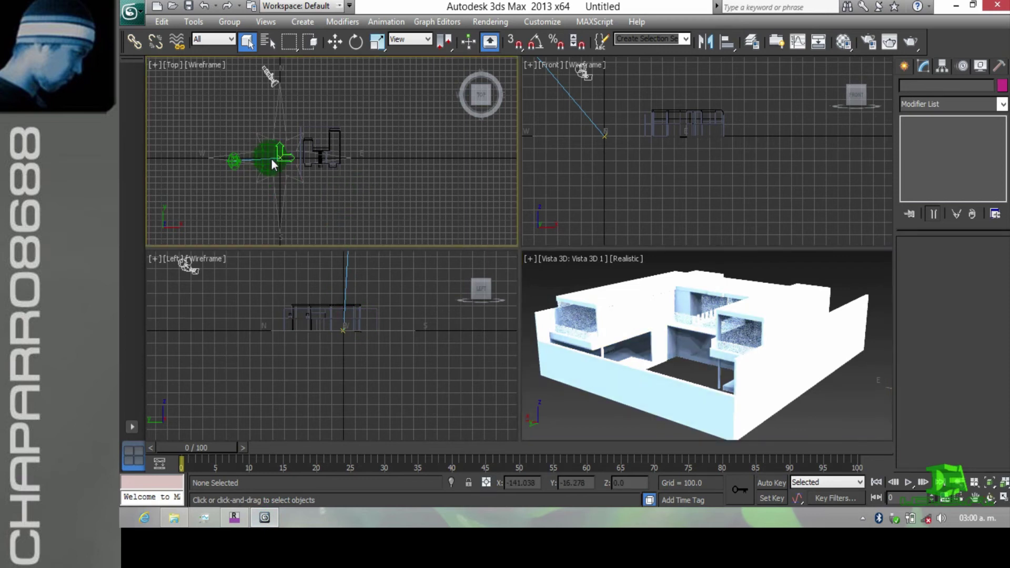
{"action": "left_click", "coordinate": [272, 159]}
{"action": "right_click", "coordinate": [272, 138]}
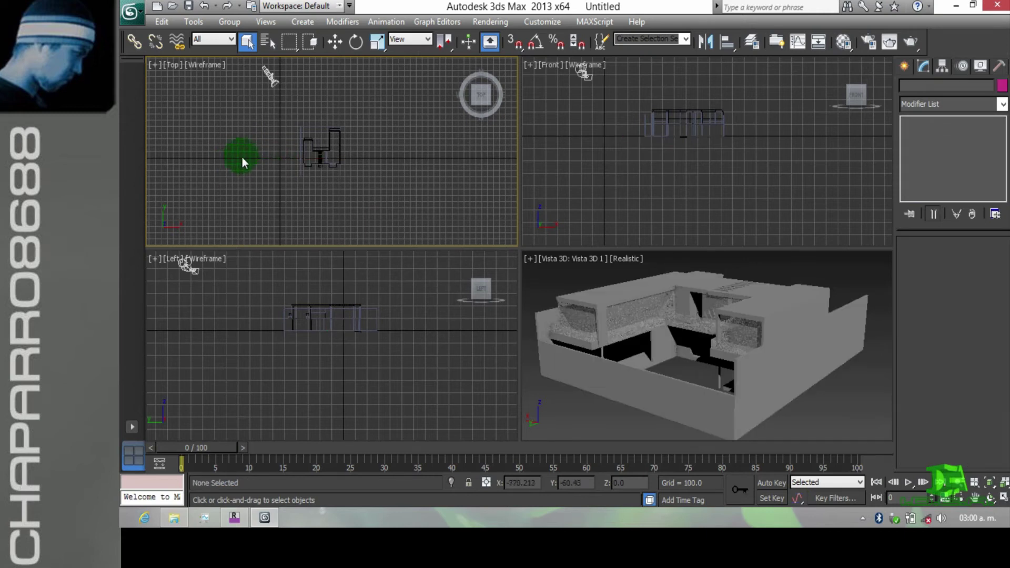
{"action": "left_click", "coordinate": [274, 85]}
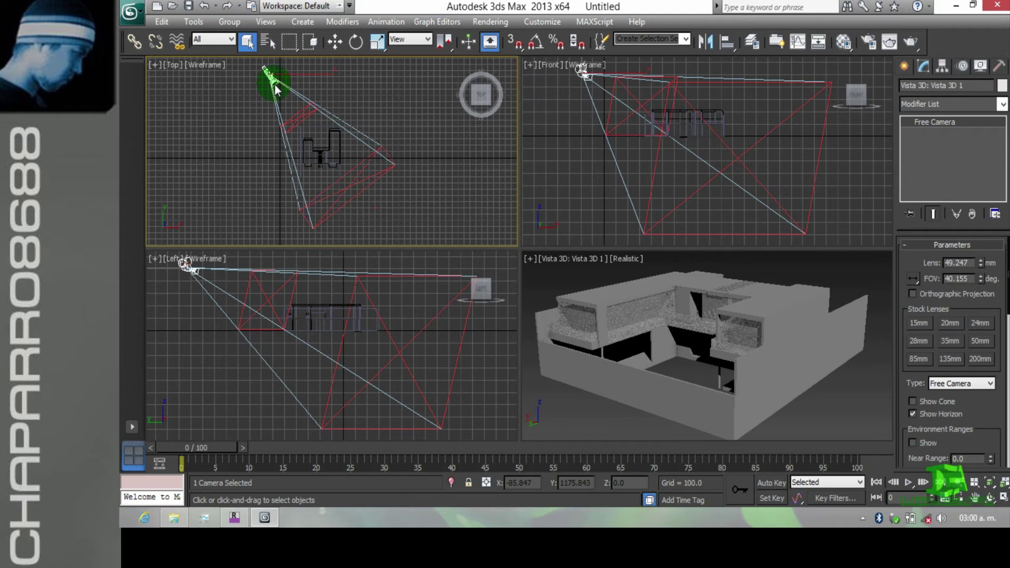
{"action": "left_click", "coordinate": [569, 272]}
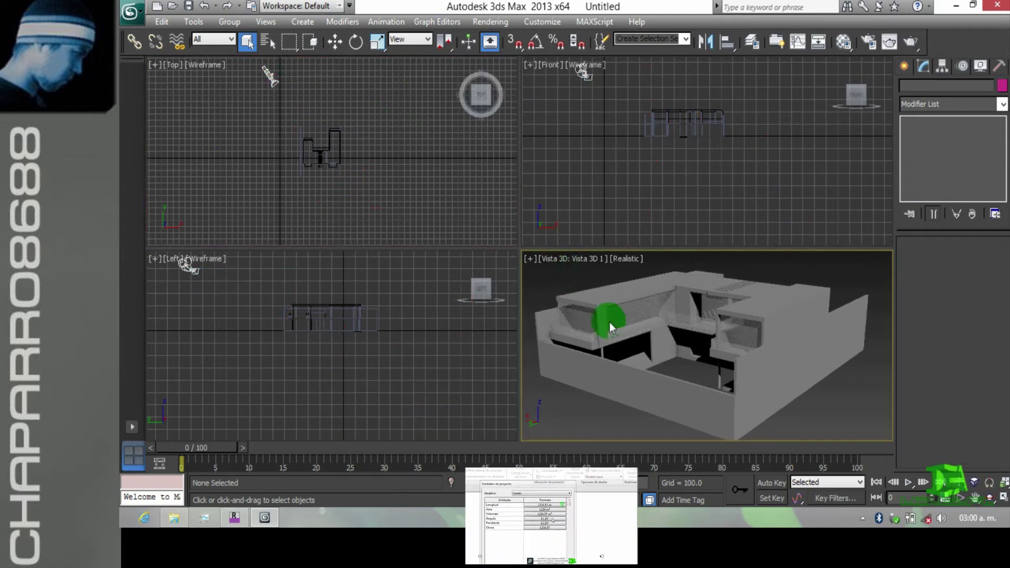
Step: Maximize the Vista 3D 1 camera viewport, orbit slightly, and open CASA HABITACION_FBX.max
{"action": "left_click", "coordinate": [1004, 499]}
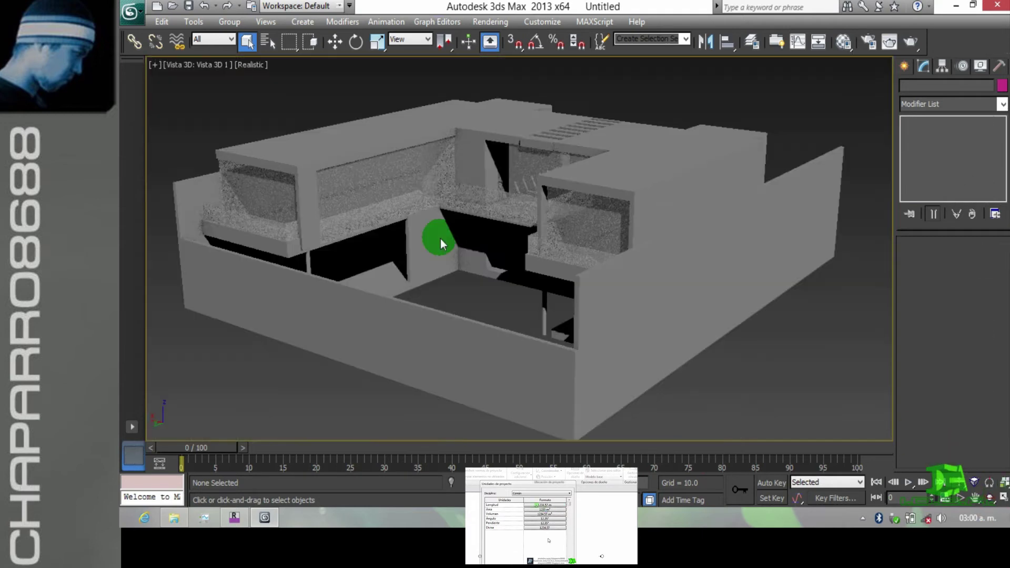
{"action": "middle_click_drag", "start_coordinate": [409, 206], "coordinate": [434, 200], "text": "alt"}
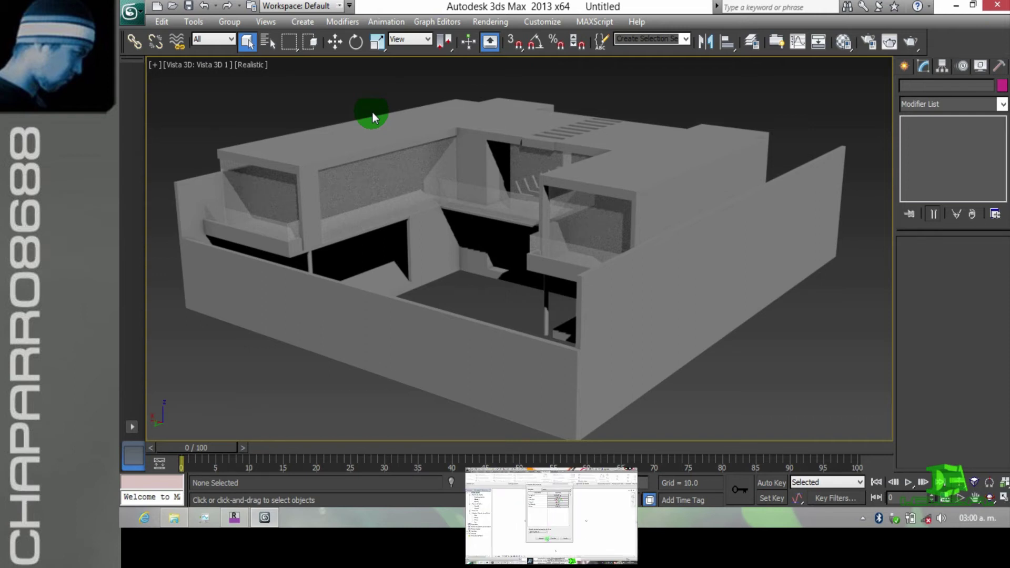
{"action": "left_click", "coordinate": [325, 100]}
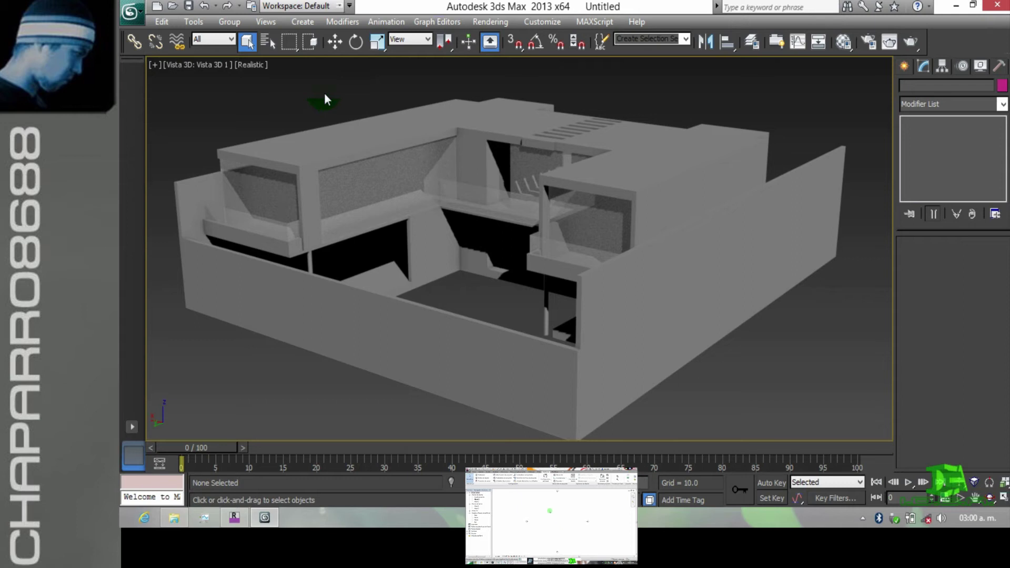
{"action": "left_click", "coordinate": [290, 304]}
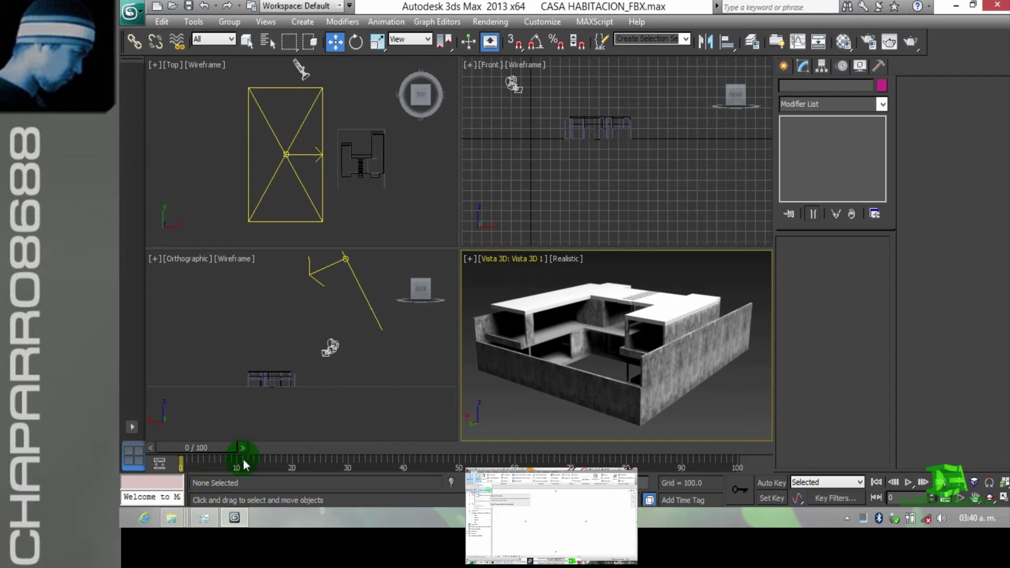
Step: Launch Revit 2013, select the right-hand site wall, and turn off shadows in the 3D view
{"action": "key", "text": "super"}
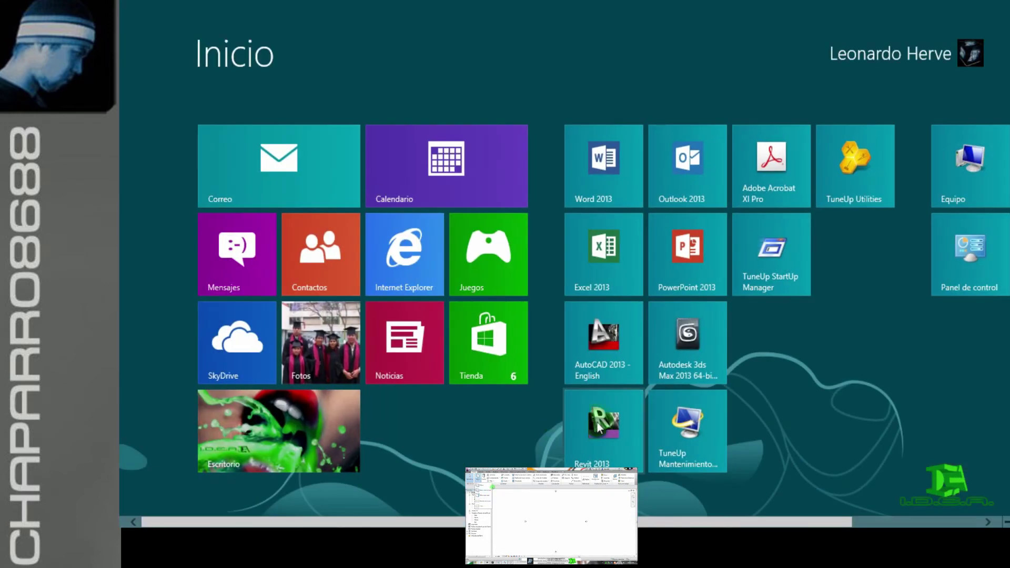
{"action": "left_click", "coordinate": [599, 428]}
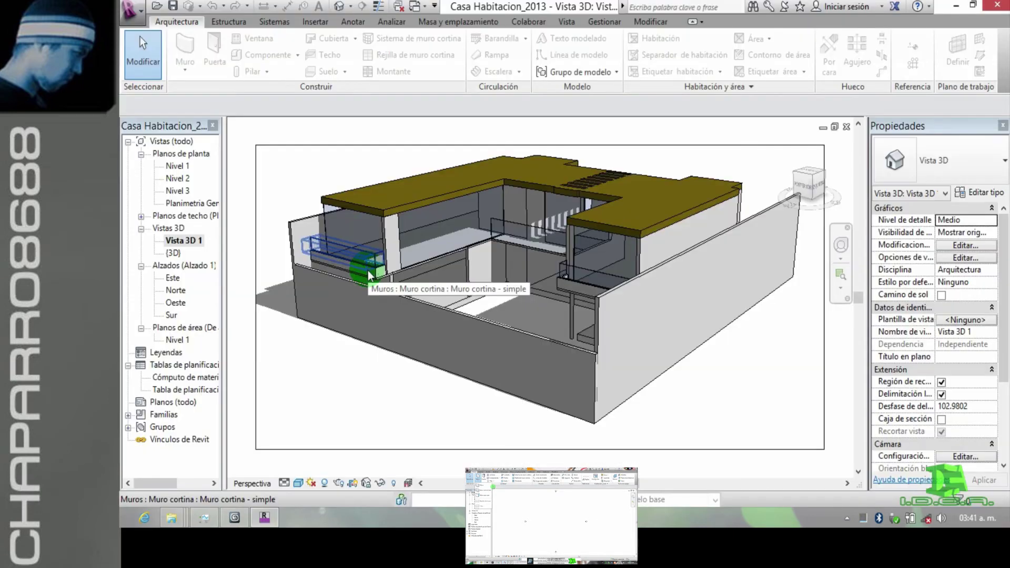
{"action": "left_click", "coordinate": [600, 317]}
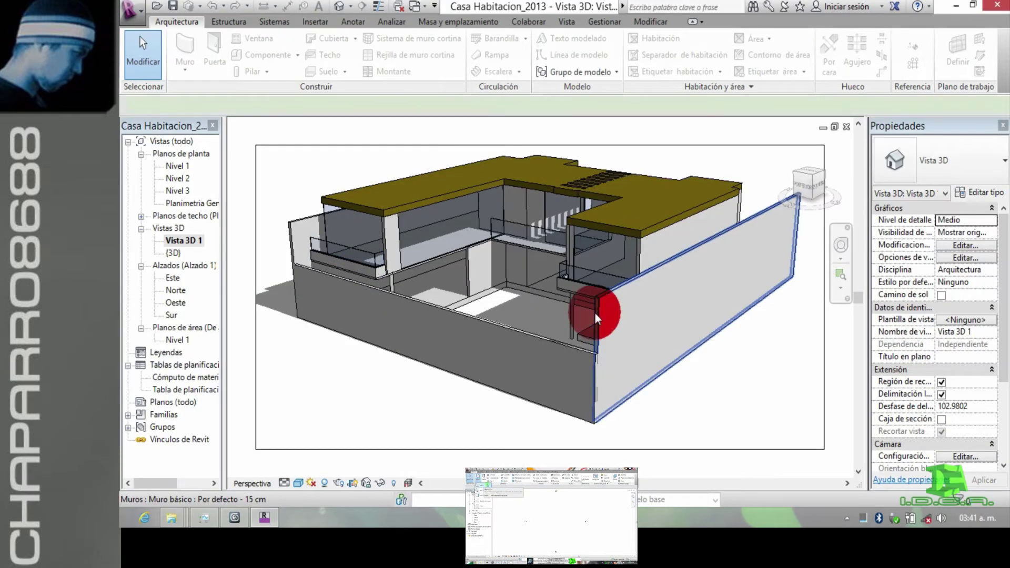
{"action": "left_click", "coordinate": [325, 484]}
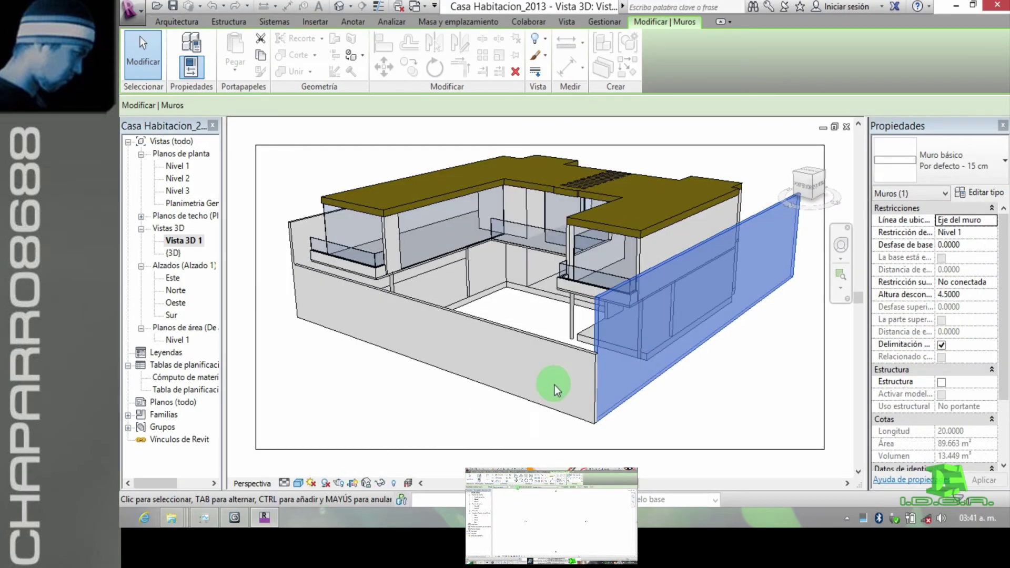
Step: In the Nivel 1 plan, lengthen both side walls at their top ends, then return to Vista 3D 1
{"action": "double_click", "coordinate": [176, 166]}
{"action": "scroll", "coordinate": [444, 312], "scroll_direction": "up", "scroll_amount": 3}
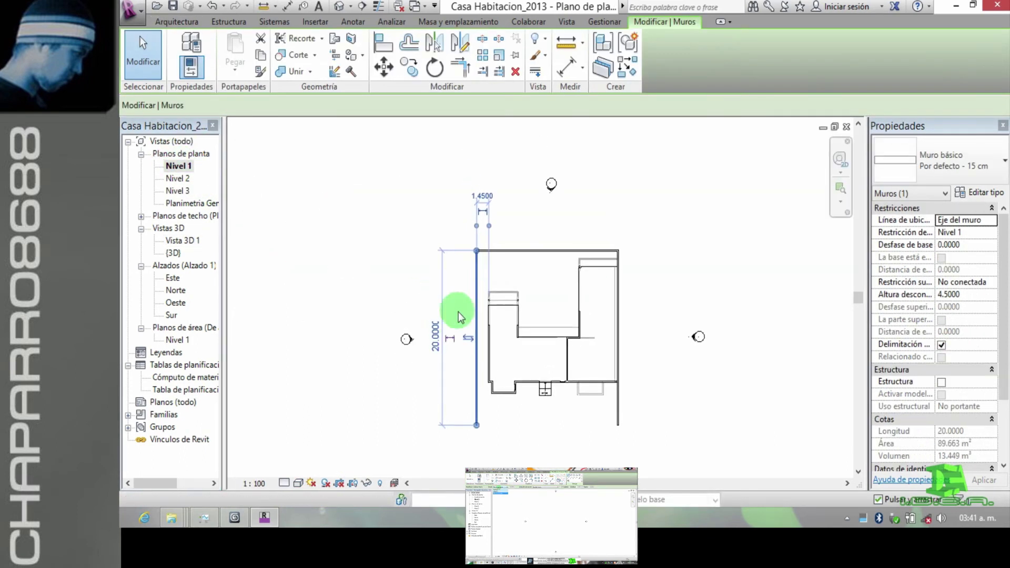
{"action": "left_click_drag", "start_coordinate": [467, 268], "coordinate": [474, 237]}
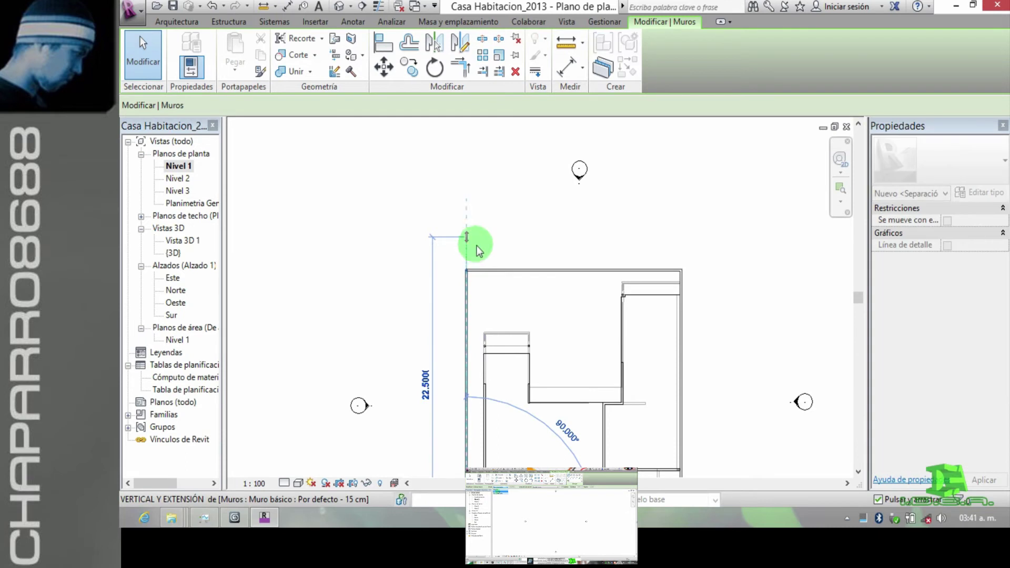
{"action": "left_click", "coordinate": [773, 300]}
{"action": "left_click", "coordinate": [686, 282]}
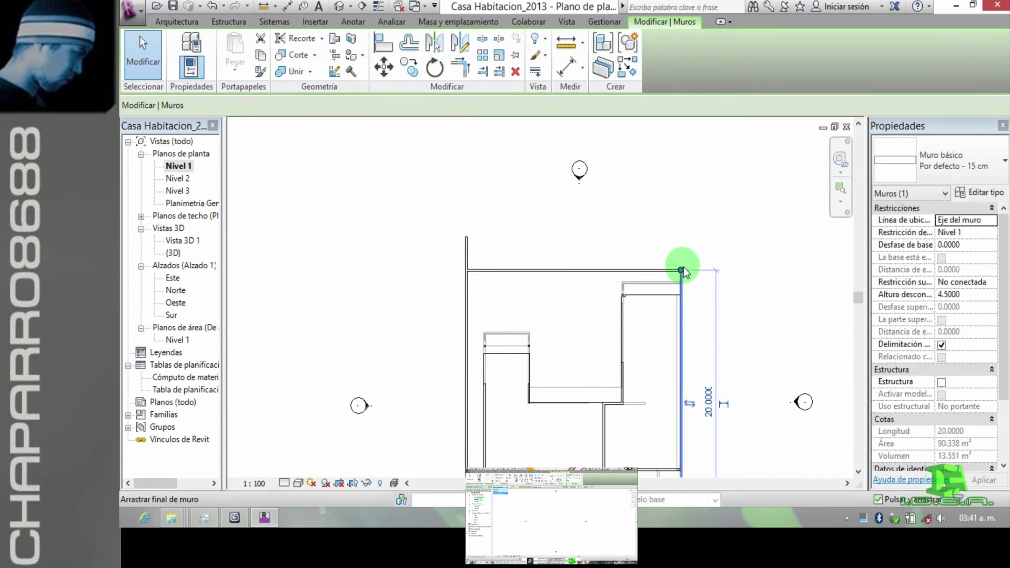
{"action": "left_click_drag", "start_coordinate": [681, 270], "coordinate": [650, 254]}
{"action": "left_click", "coordinate": [646, 257]}
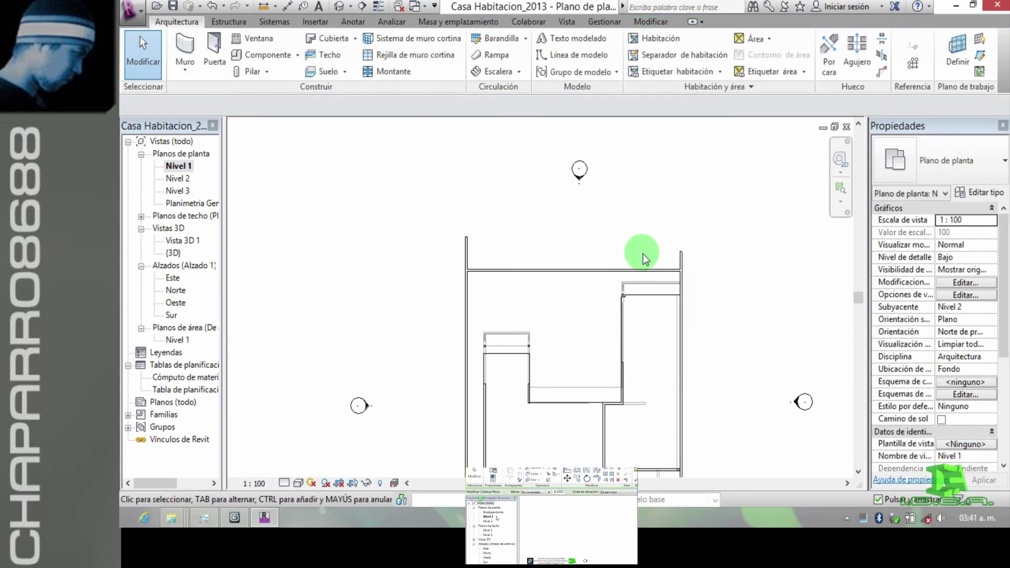
{"action": "key", "text": "ctrl+Tab"}
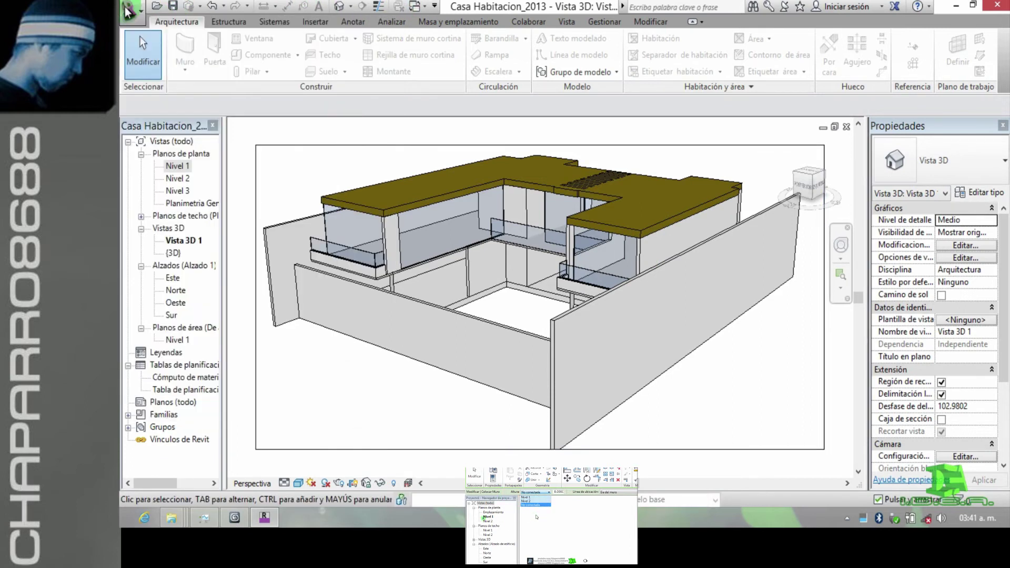
{"action": "left_click", "coordinate": [131, 13]}
Step: Export the 3D view as FBX, overwriting Casa Habitacion.fbx in D:\CASA HABITACION, then close the view
{"action": "left_click", "coordinate": [202, 225]}
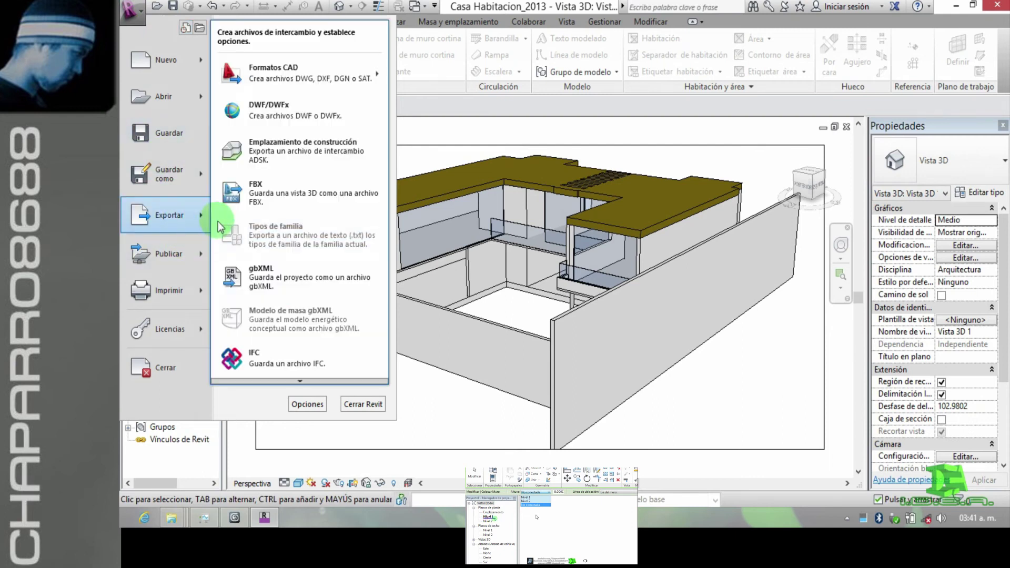
{"action": "left_click", "coordinate": [289, 199]}
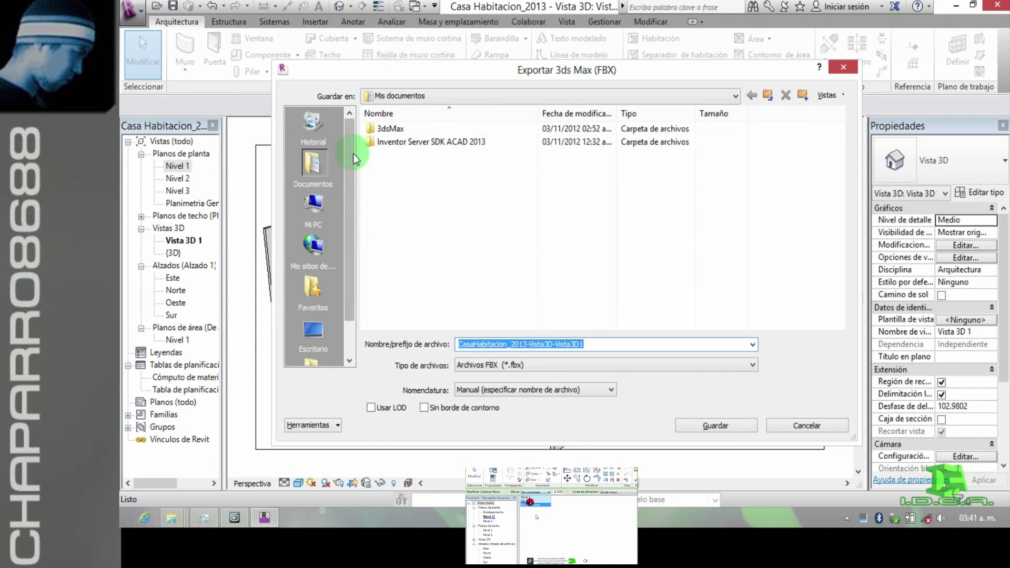
{"action": "left_click", "coordinate": [314, 205]}
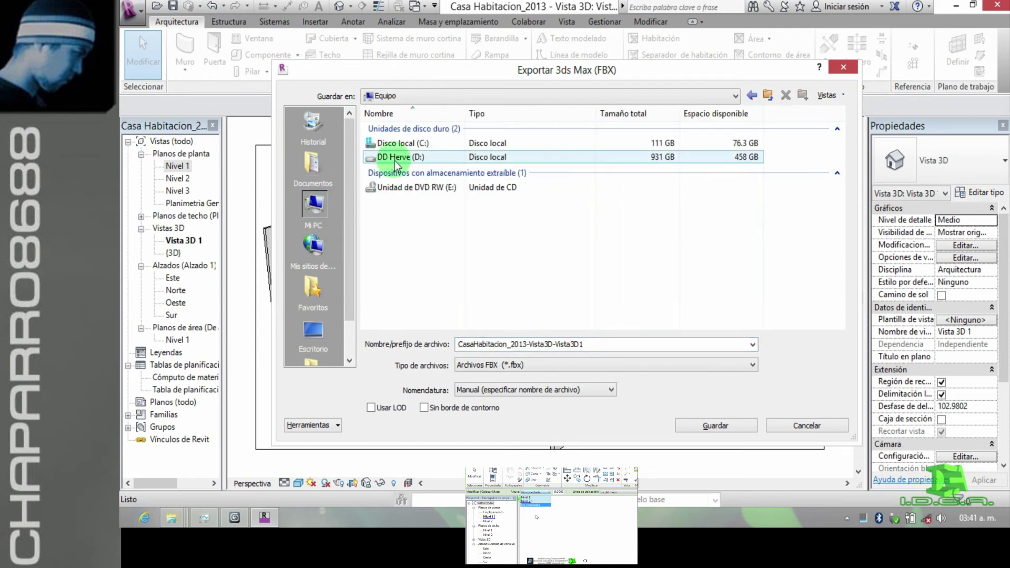
{"action": "double_click", "coordinate": [388, 157]}
{"action": "double_click", "coordinate": [395, 154]}
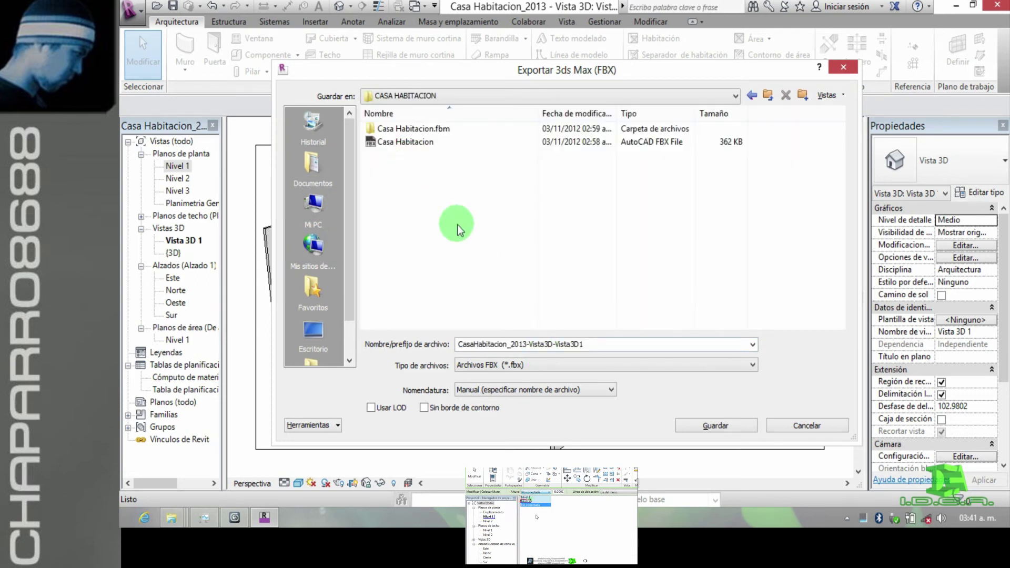
{"action": "left_click", "coordinate": [413, 142]}
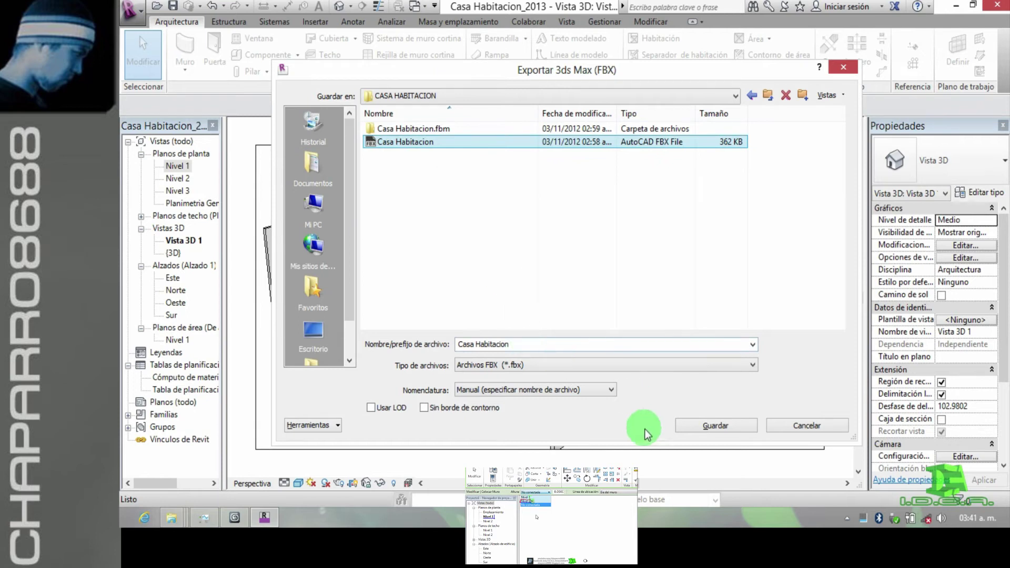
{"action": "left_click", "coordinate": [698, 427]}
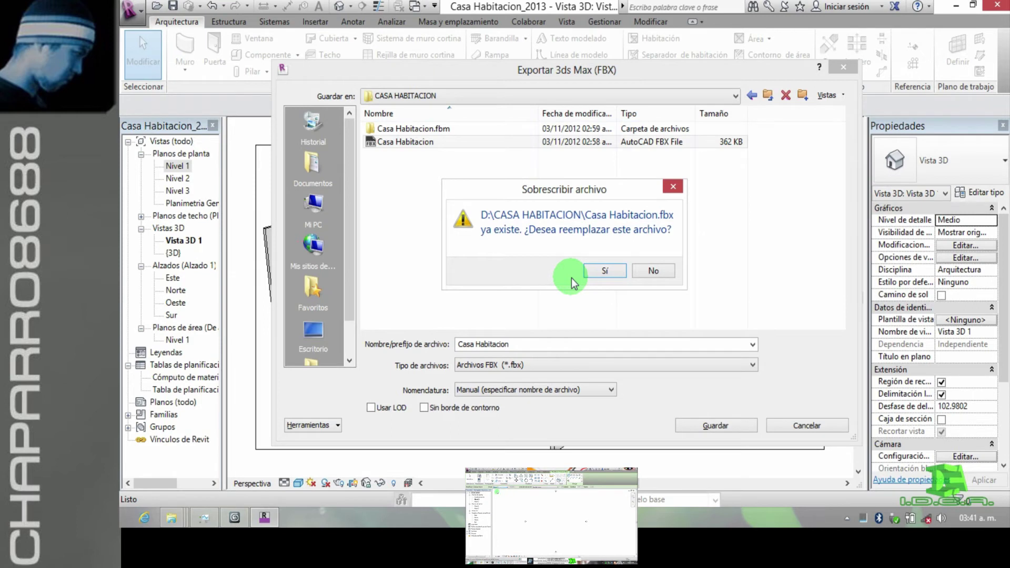
{"action": "left_click", "coordinate": [603, 272]}
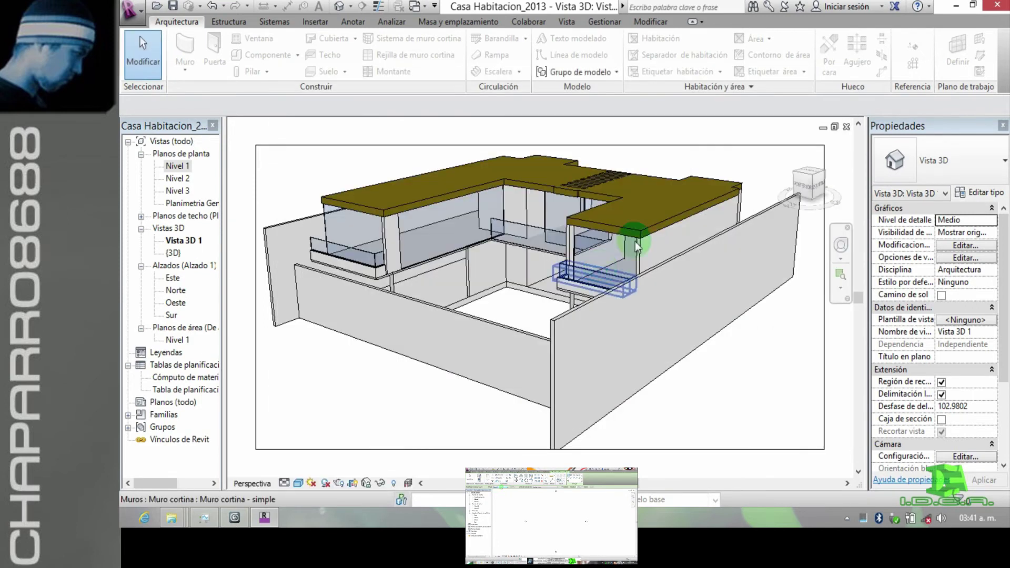
{"action": "left_click", "coordinate": [847, 126]}
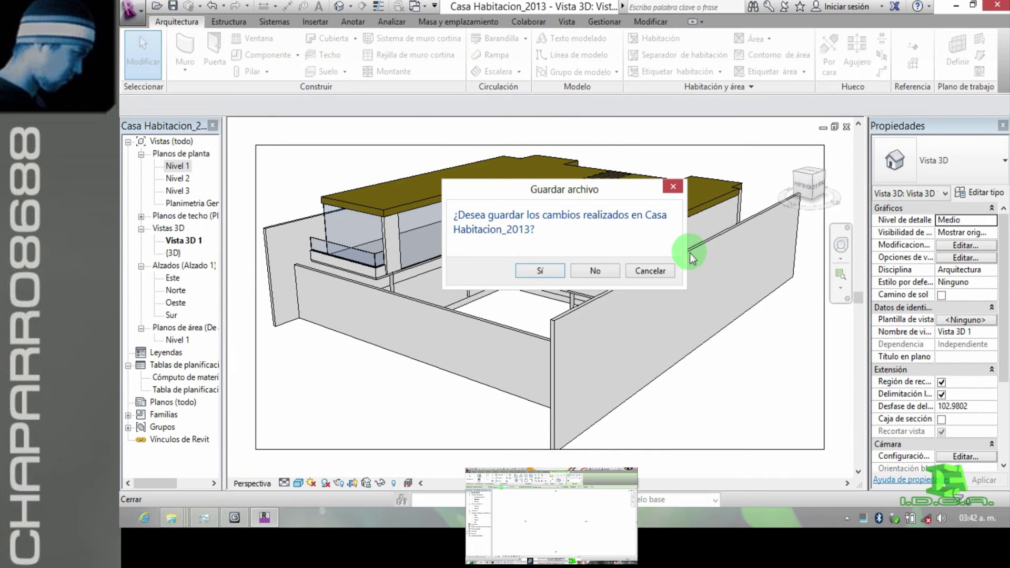
{"action": "left_click", "coordinate": [660, 278]}
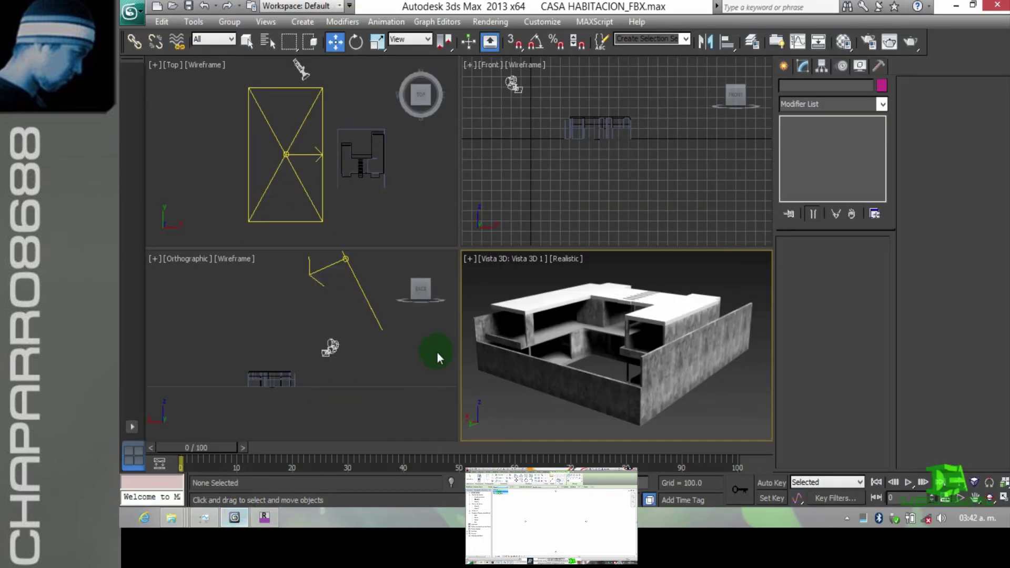
Step: Link the re-exported Casa Habitacion.fbx via Manage Links with the Combine By Revit Category preset
{"action": "left_click", "coordinate": [131, 12]}
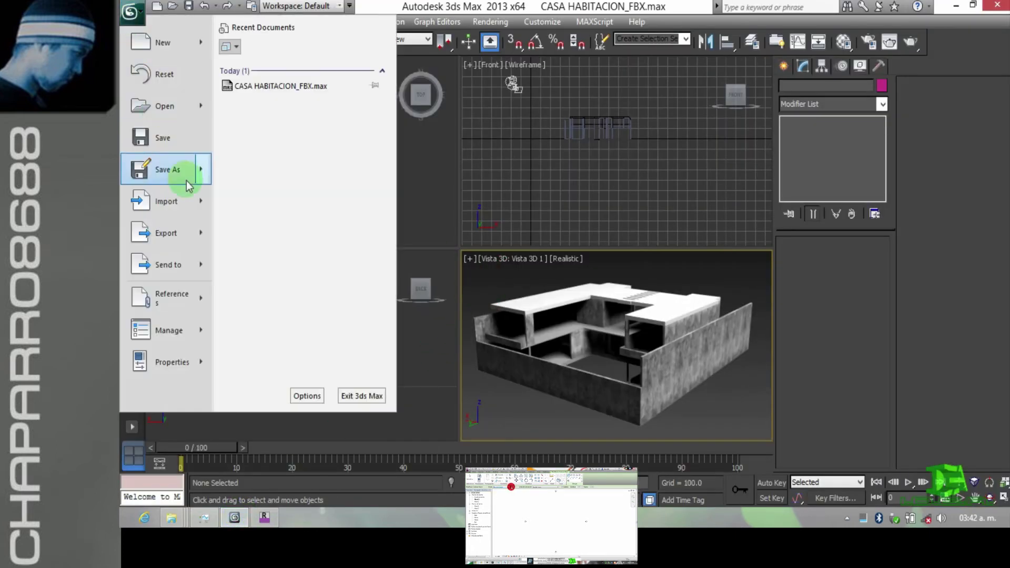
{"action": "mouse_move", "coordinate": [199, 297]}
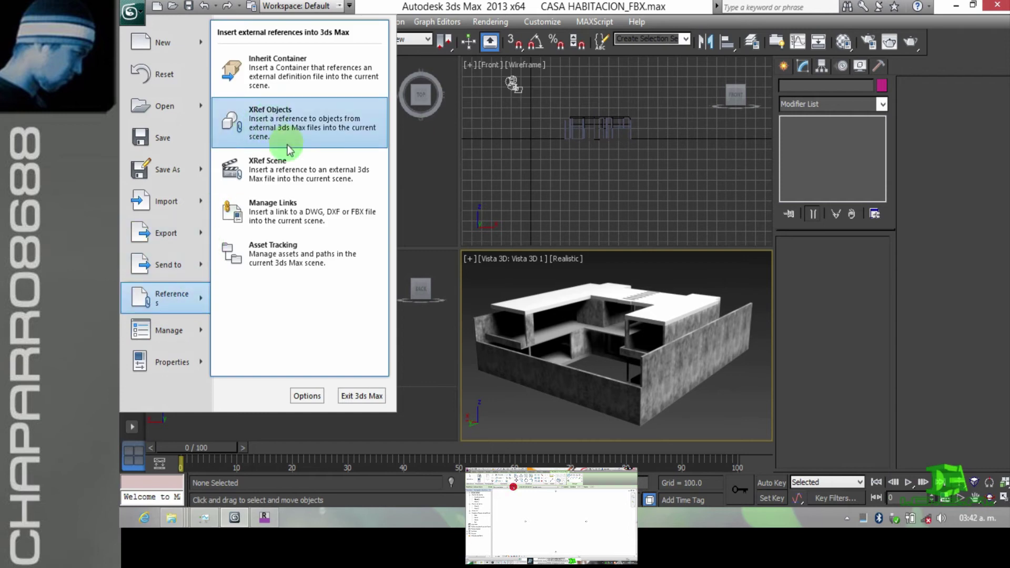
{"action": "left_click", "coordinate": [281, 220]}
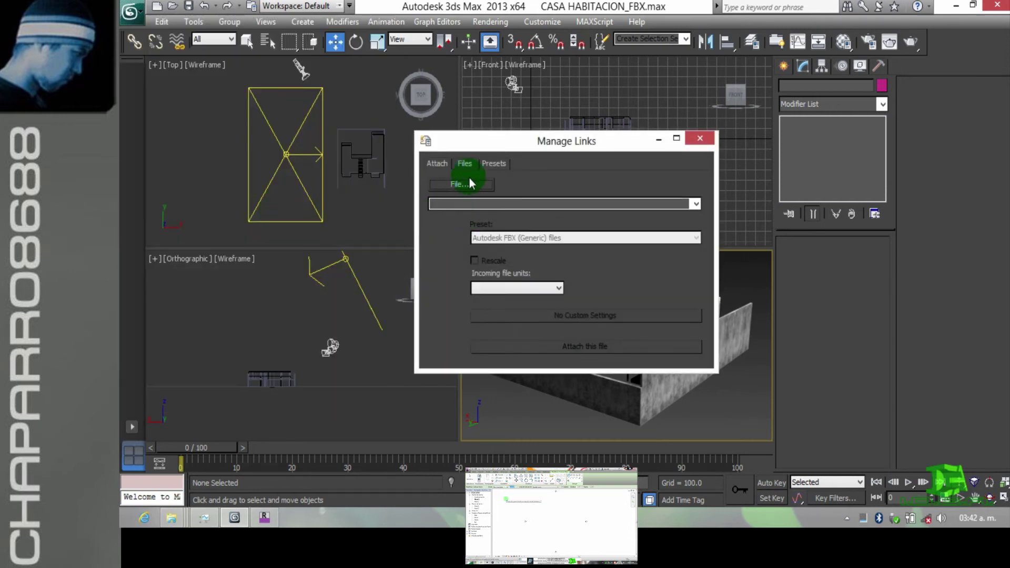
{"action": "left_click", "coordinate": [469, 188]}
{"action": "left_click", "coordinate": [477, 267]}
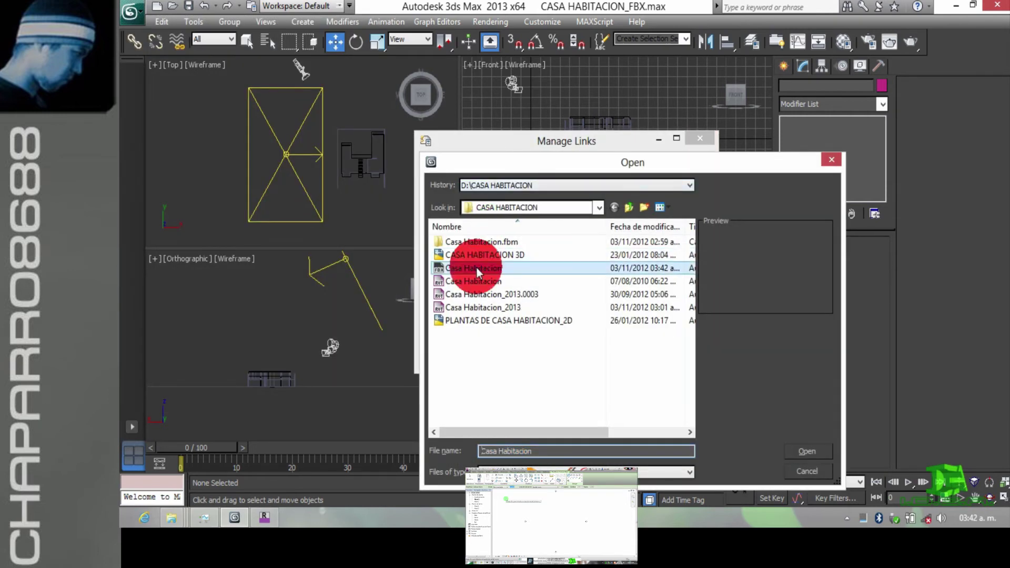
{"action": "left_click", "coordinate": [808, 452]}
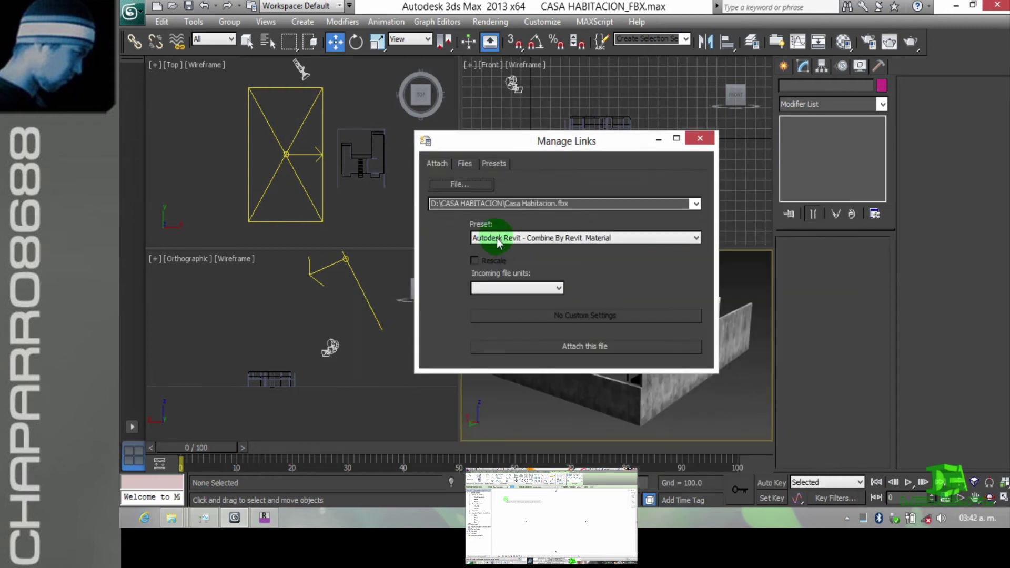
{"action": "left_click", "coordinate": [538, 240]}
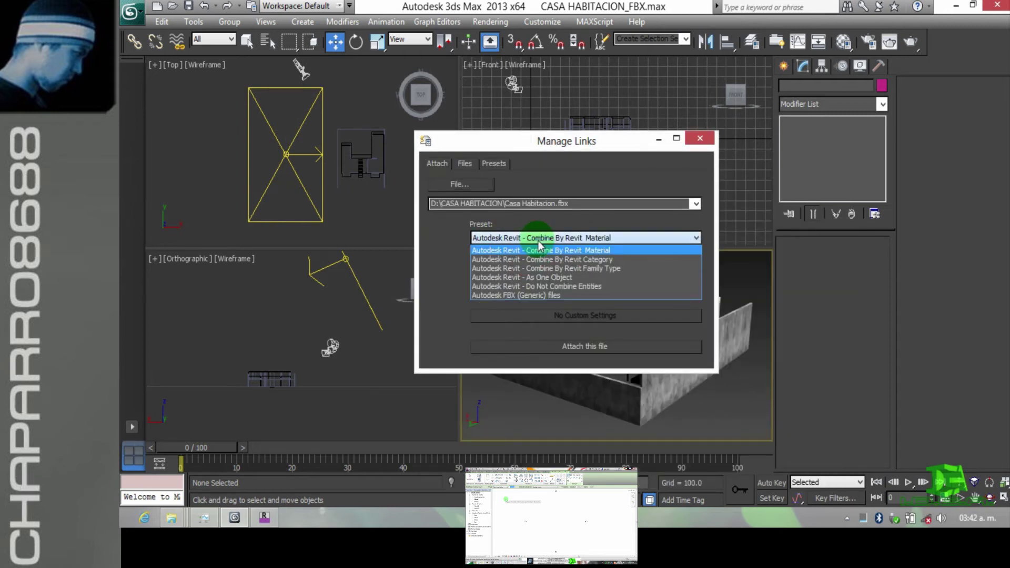
{"action": "left_click", "coordinate": [617, 261]}
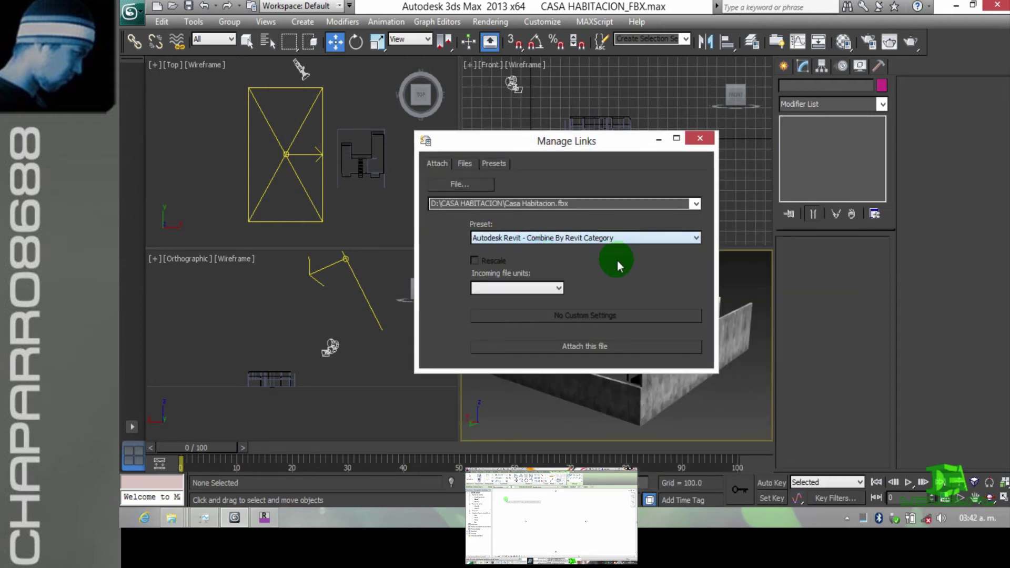
{"action": "left_click", "coordinate": [580, 346]}
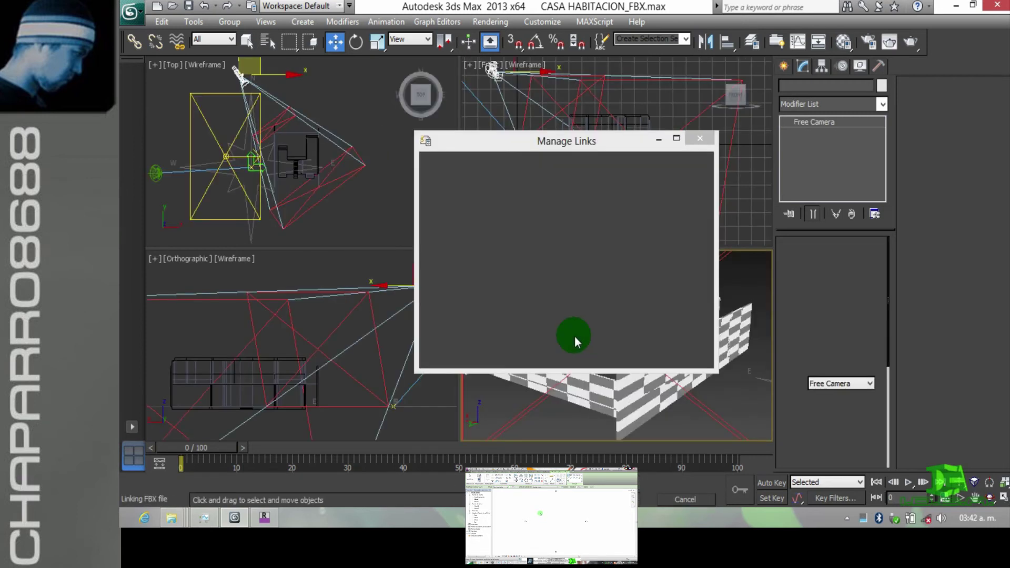
Step: Delete the SunAndSky-002 system and the LinkOriginPtHelper in the Top viewport
{"action": "left_click", "coordinate": [707, 140]}
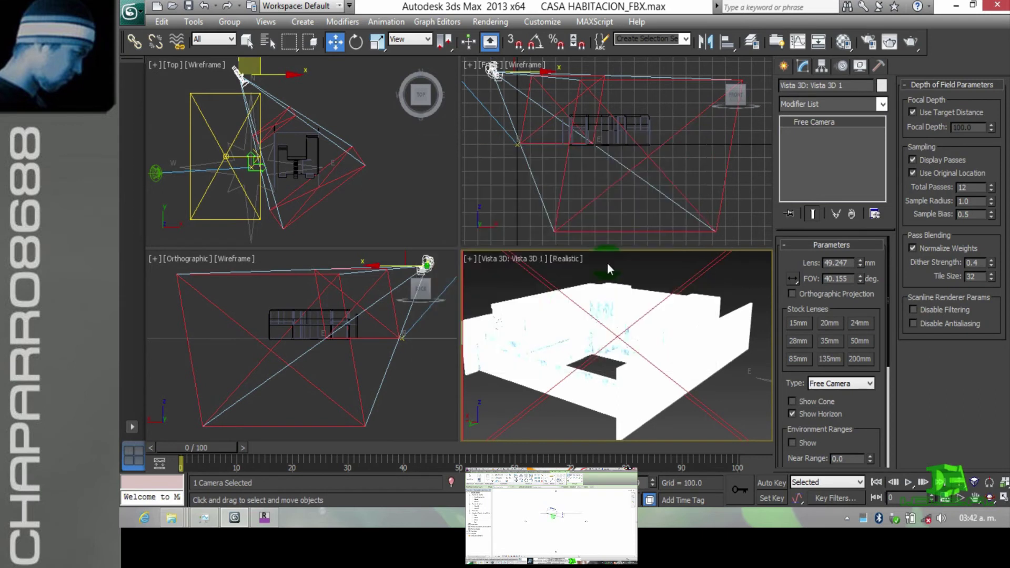
{"action": "left_click", "coordinate": [504, 288]}
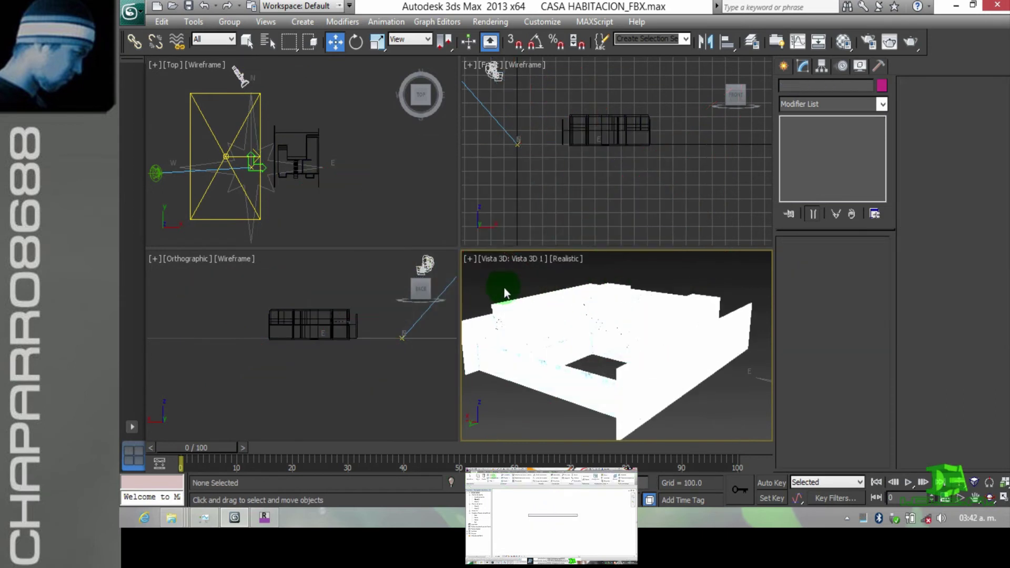
{"action": "left_click", "coordinate": [350, 185]}
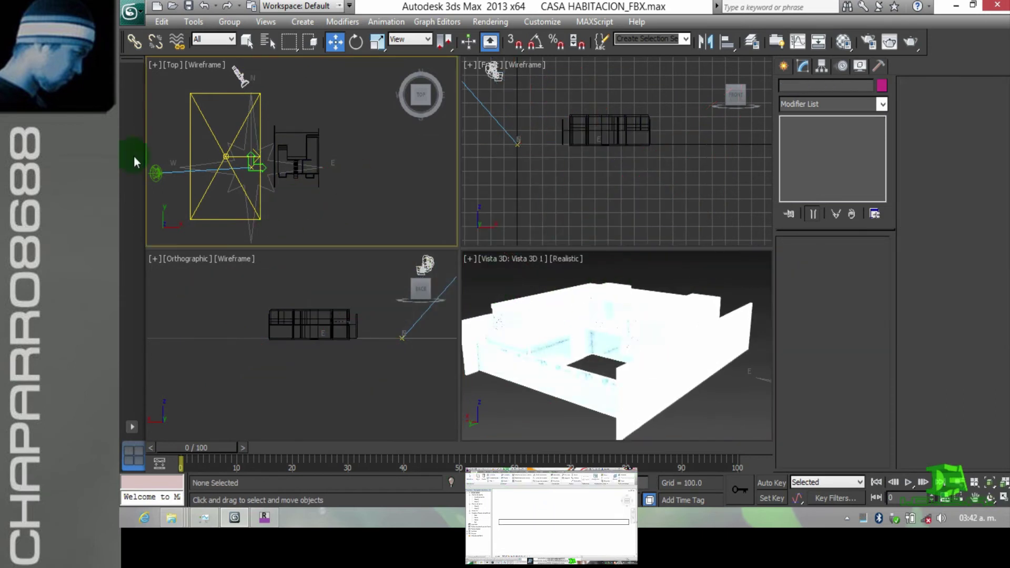
{"action": "left_click", "coordinate": [159, 166]}
{"action": "key", "text": "Delete"}
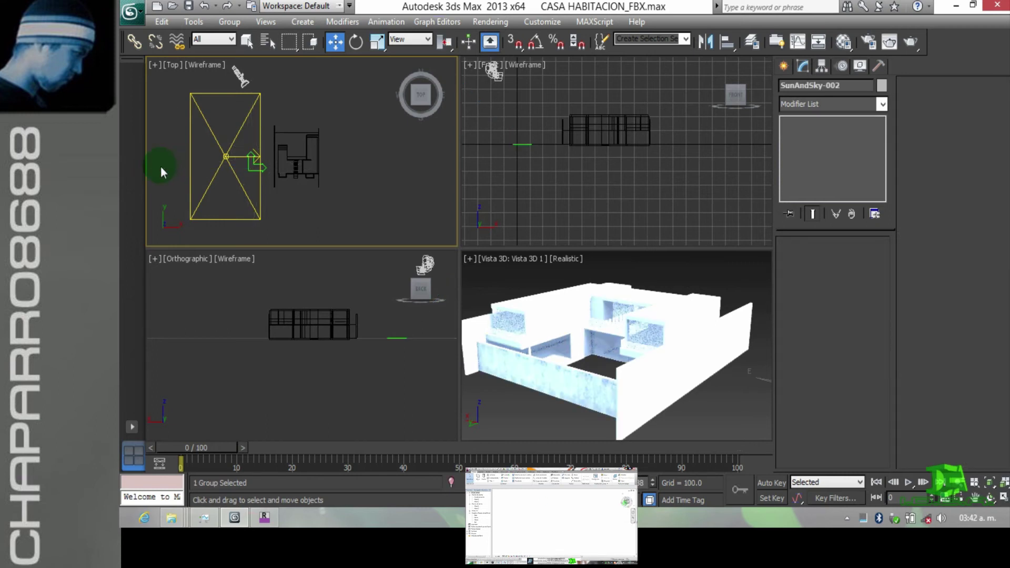
{"action": "left_click", "coordinate": [250, 169]}
{"action": "key", "text": "Delete"}
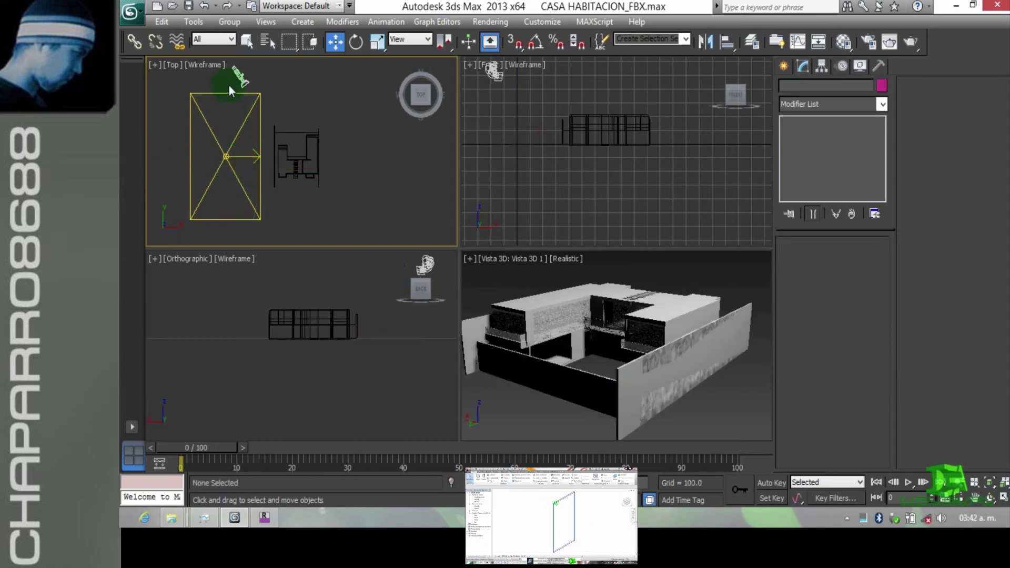
Step: Orbit the Vista 3D view to inspect the relinked house and compare it with Revit
{"action": "left_click", "coordinate": [544, 274]}
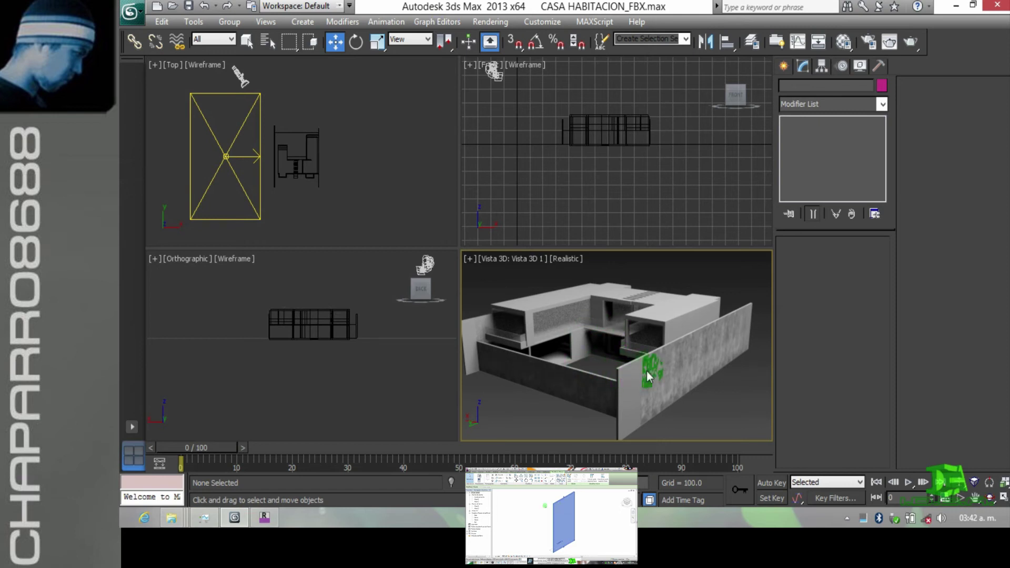
{"action": "middle_click_drag", "start_coordinate": [543, 397], "coordinate": [578, 378], "text": "alt"}
{"action": "left_click", "coordinate": [265, 518]}
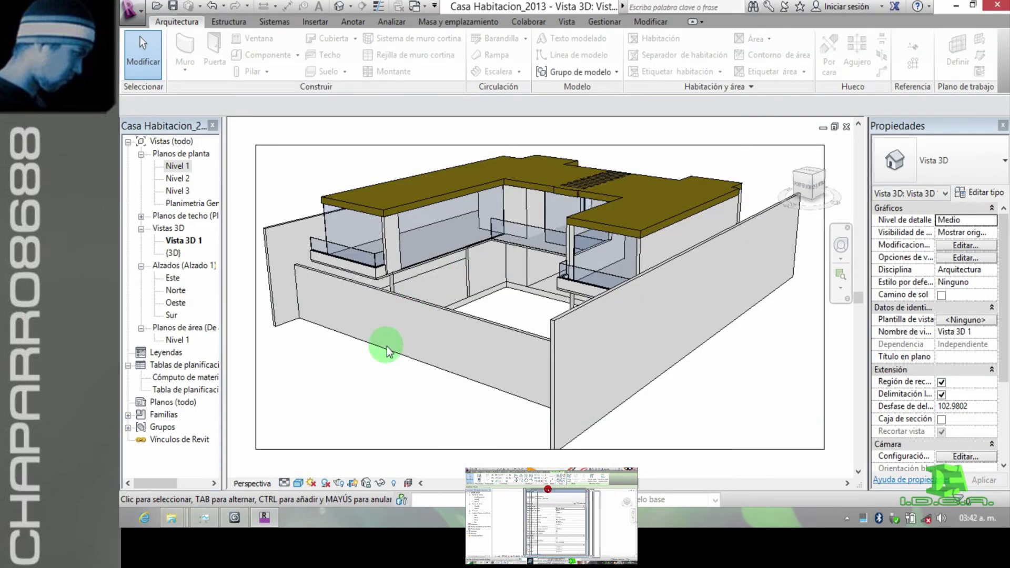
{"action": "left_click", "coordinate": [235, 518]}
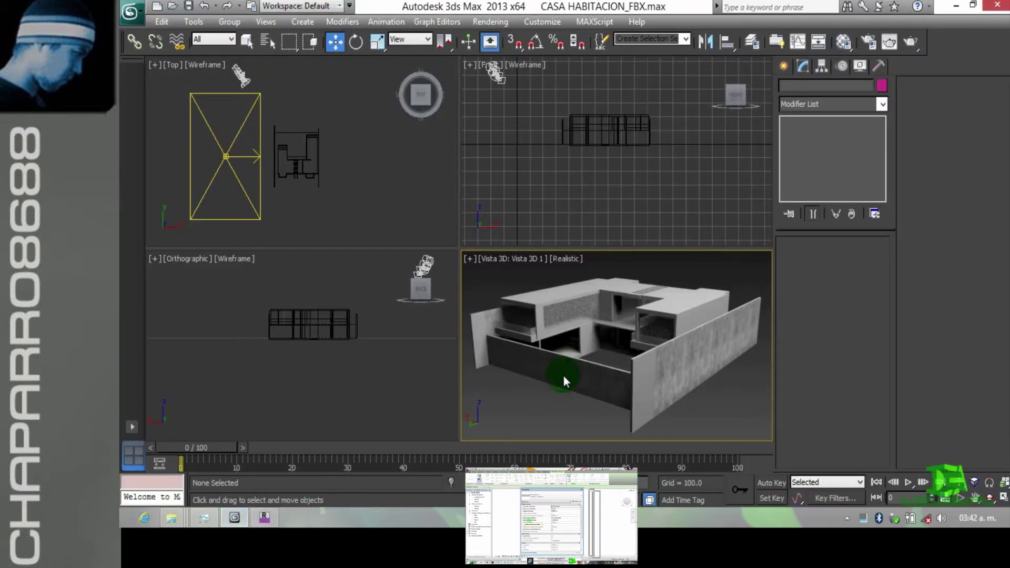
Step: Render the Vista 3D camera view, clone the frame window, and arrange both renders side by side
{"action": "left_click", "coordinate": [890, 42]}
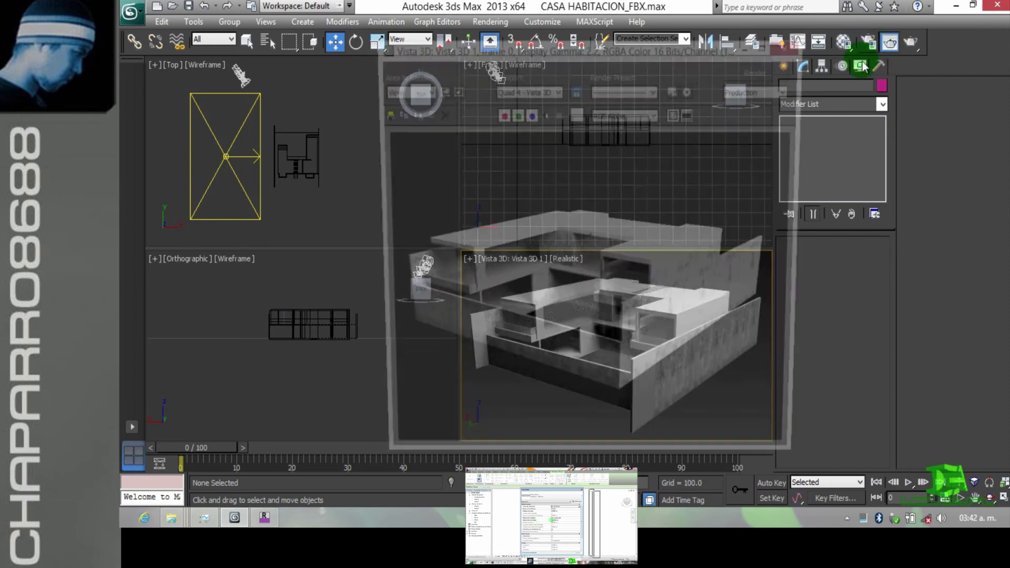
{"action": "left_click_drag", "start_coordinate": [588, 47], "coordinate": [385, 46]}
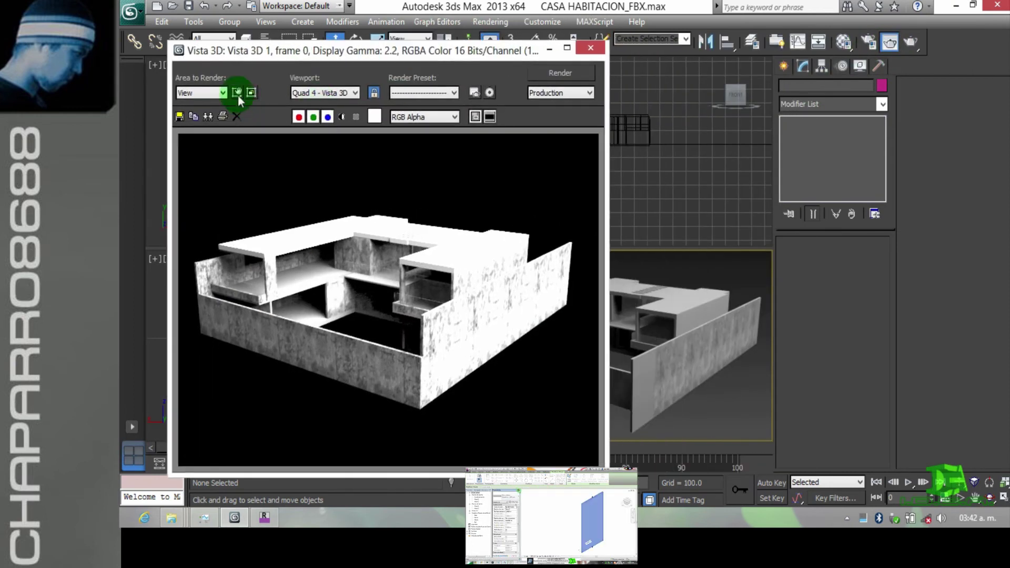
{"action": "left_click", "coordinate": [208, 116]}
{"action": "left_click_drag", "start_coordinate": [586, 84], "coordinate": [679, 76]}
{"action": "left_click", "coordinate": [529, 45]}
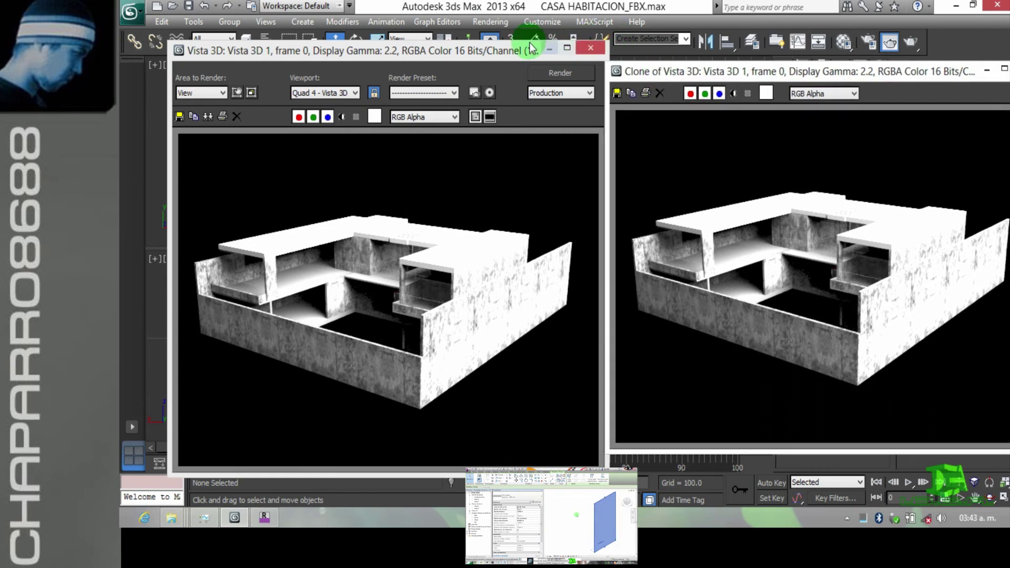
{"action": "left_click_drag", "start_coordinate": [513, 54], "coordinate": [326, 64]}
{"action": "left_click_drag", "start_coordinate": [872, 73], "coordinate": [932, 86]}
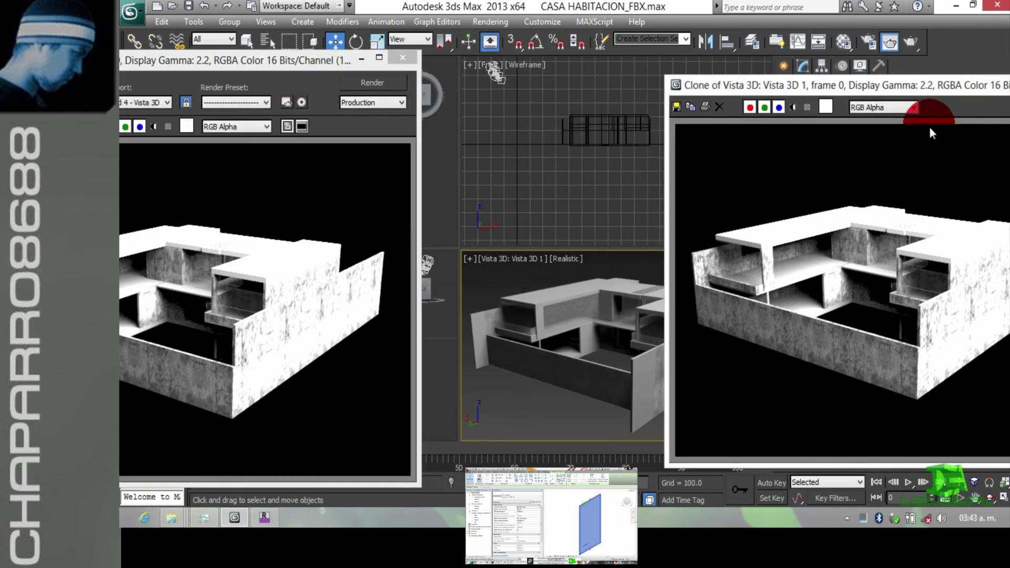
{"action": "left_click_drag", "start_coordinate": [932, 133], "coordinate": [1008, 127]}
{"action": "left_click", "coordinate": [268, 61]}
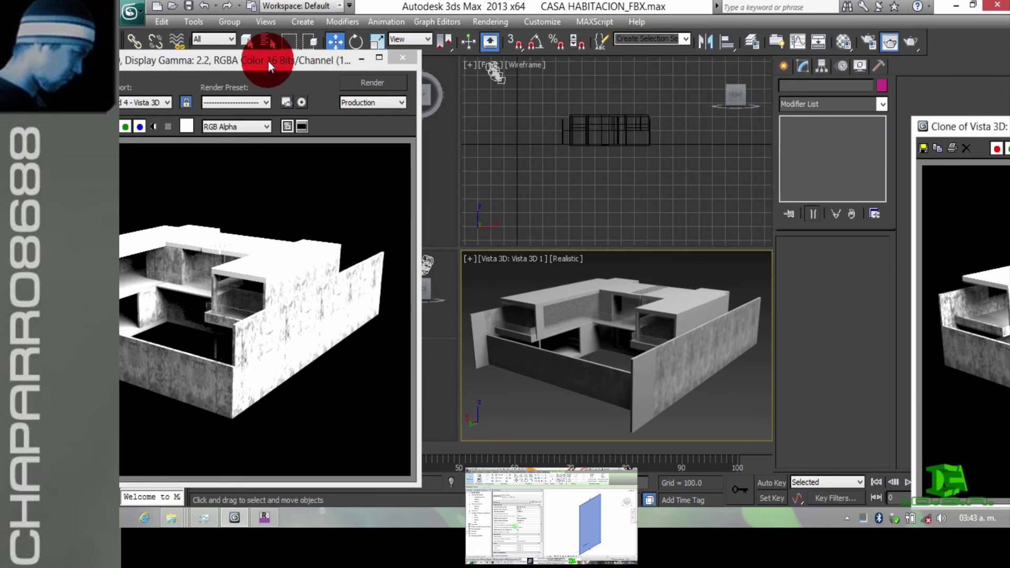
{"action": "left_click_drag", "start_coordinate": [267, 60], "coordinate": [388, 53]}
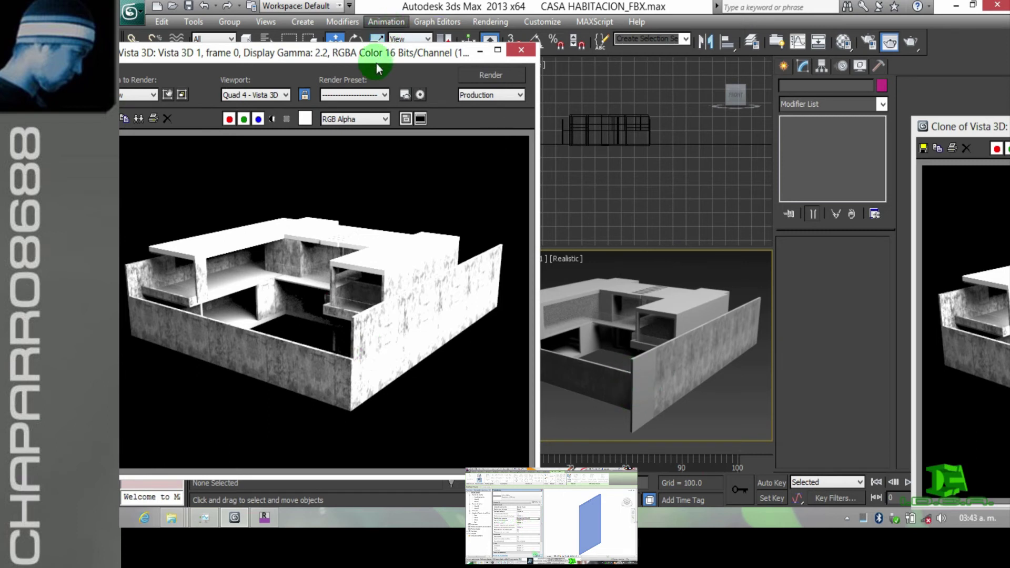
{"action": "left_click_drag", "start_coordinate": [373, 61], "coordinate": [427, 69]}
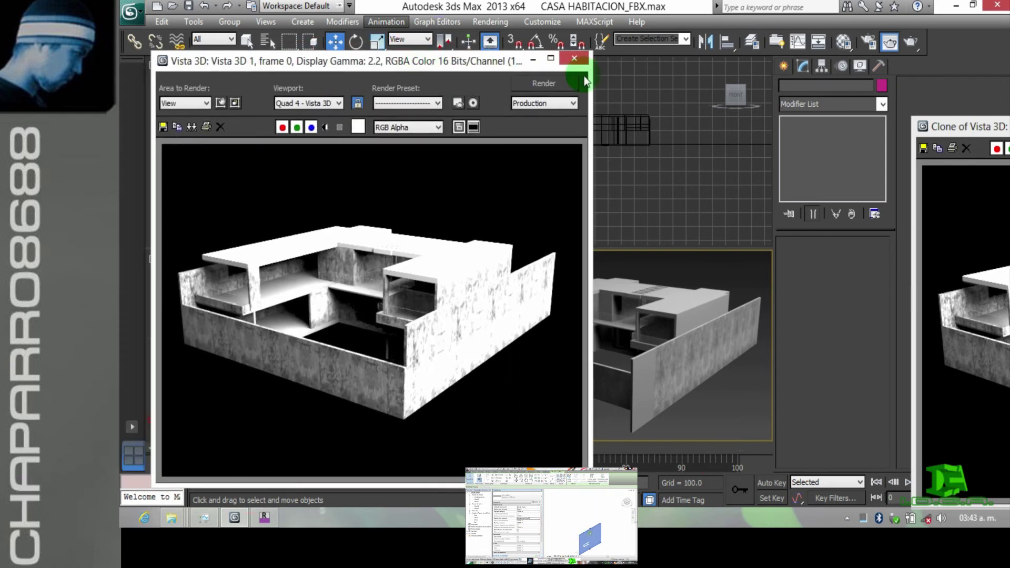
Step: In the Layer Manager, expand the Casa Habitacion layer and compare it with the 0 (default) layer
{"action": "left_click", "coordinate": [754, 42]}
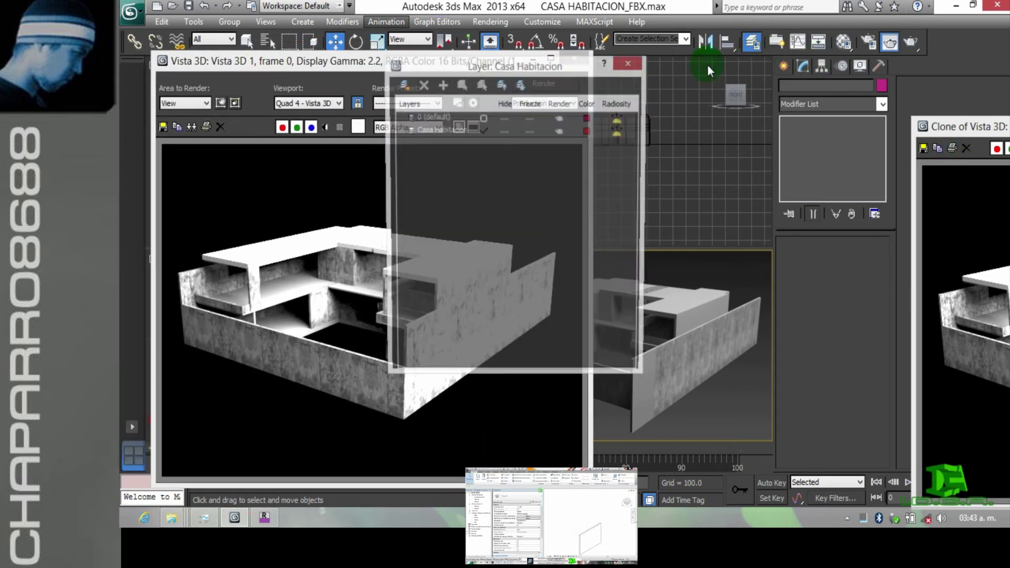
{"action": "left_click_drag", "start_coordinate": [569, 70], "coordinate": [592, 12]}
{"action": "left_click", "coordinate": [422, 77]}
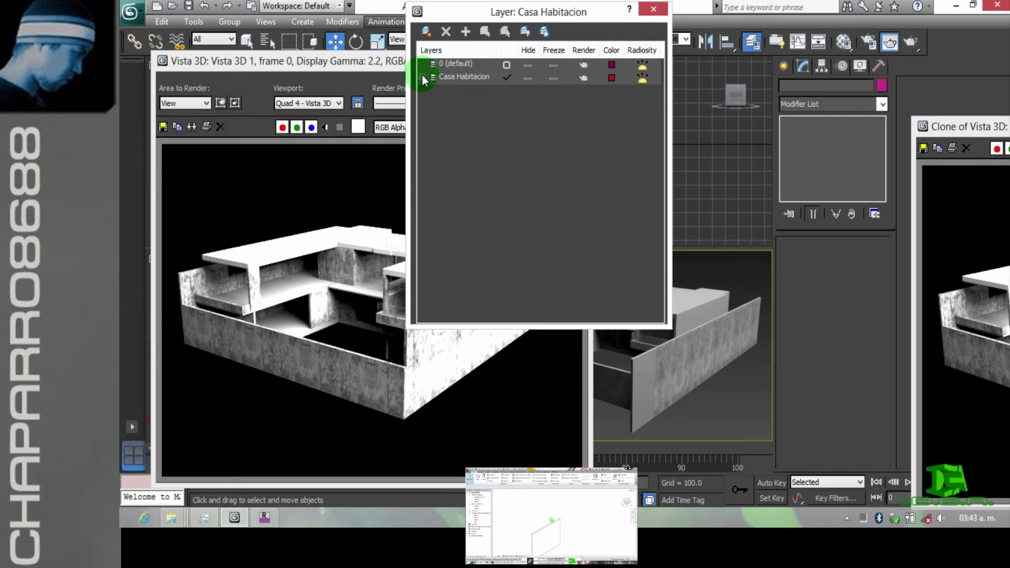
{"action": "left_click", "coordinate": [465, 78]}
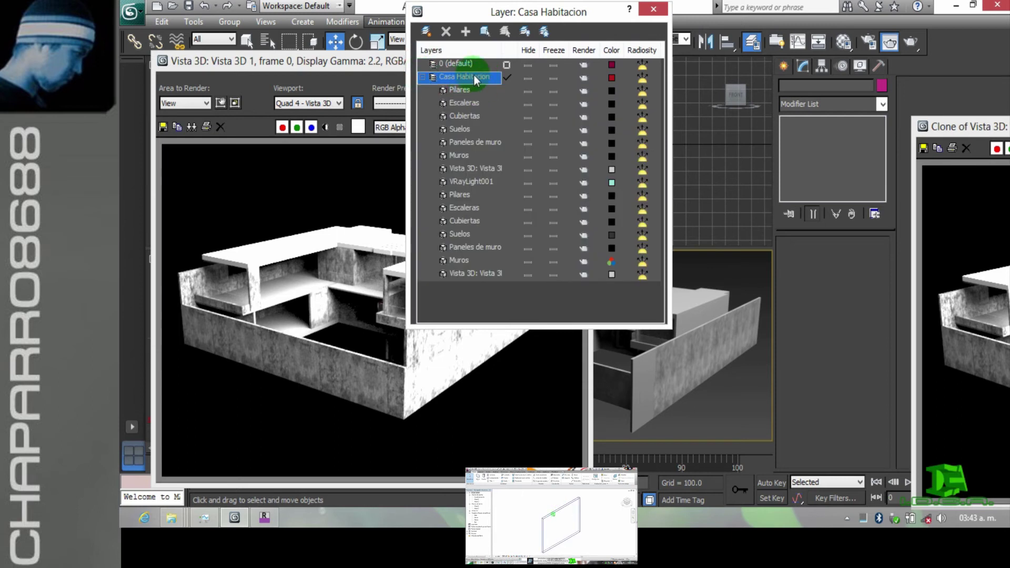
{"action": "left_click", "coordinate": [460, 65]}
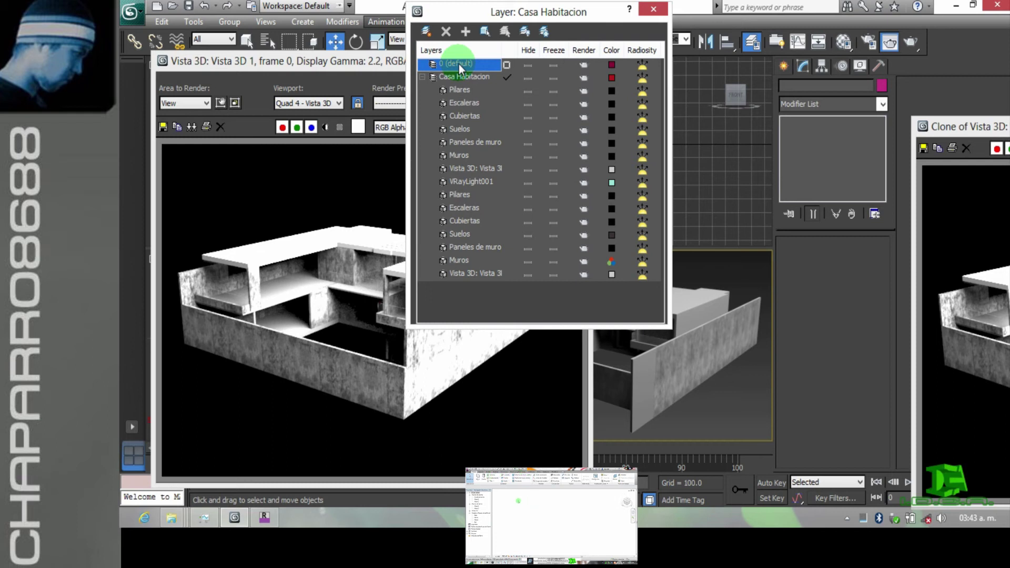
{"action": "left_click", "coordinate": [465, 76]}
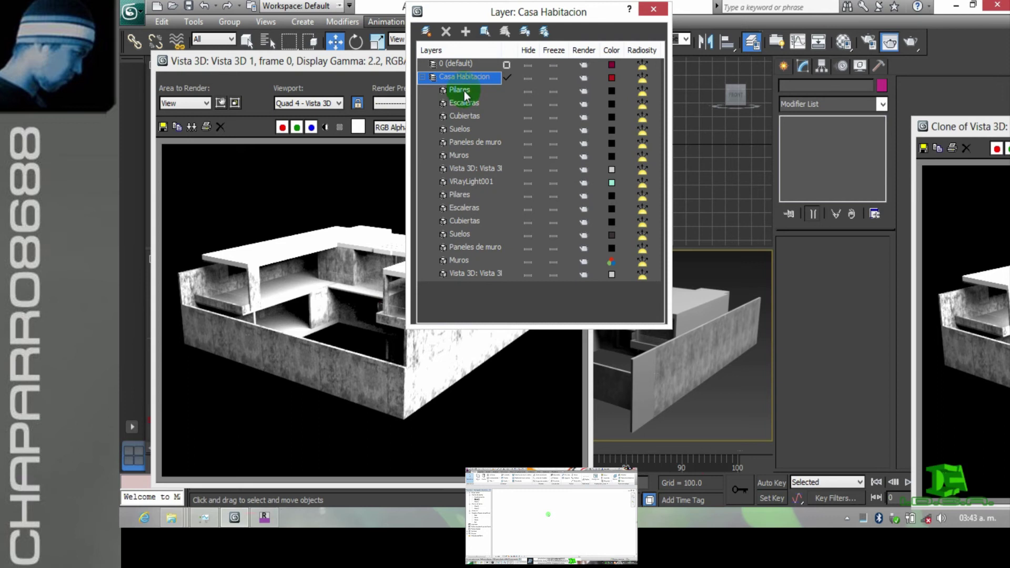
Step: Inspect the Pilares, Escaleras, Cubiertas, Suelos, Paneles de muro and Muros sublayers and their duplicates, then close the Layer Manager
{"action": "left_click", "coordinate": [464, 90]}
{"action": "left_click", "coordinate": [469, 104]}
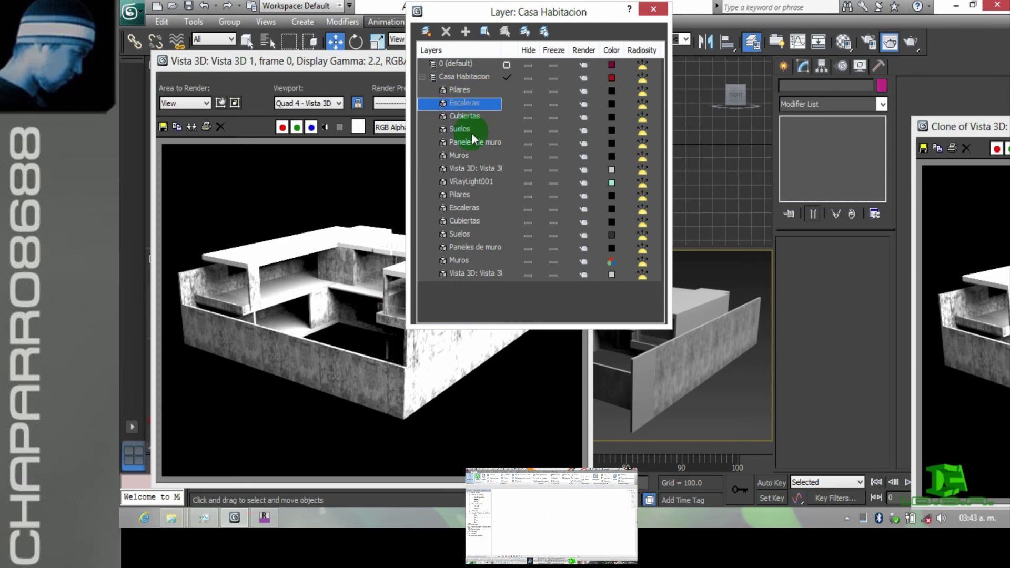
{"action": "left_click", "coordinate": [470, 117]}
{"action": "left_click", "coordinate": [469, 130]}
{"action": "left_click", "coordinate": [469, 143]}
{"action": "left_click", "coordinate": [468, 155]}
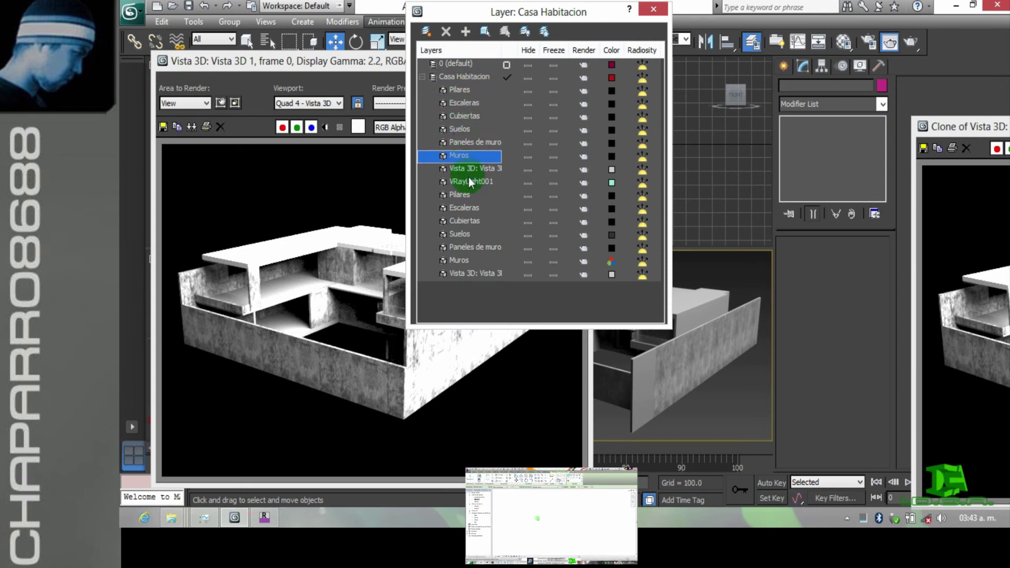
{"action": "left_click", "coordinate": [479, 143]}
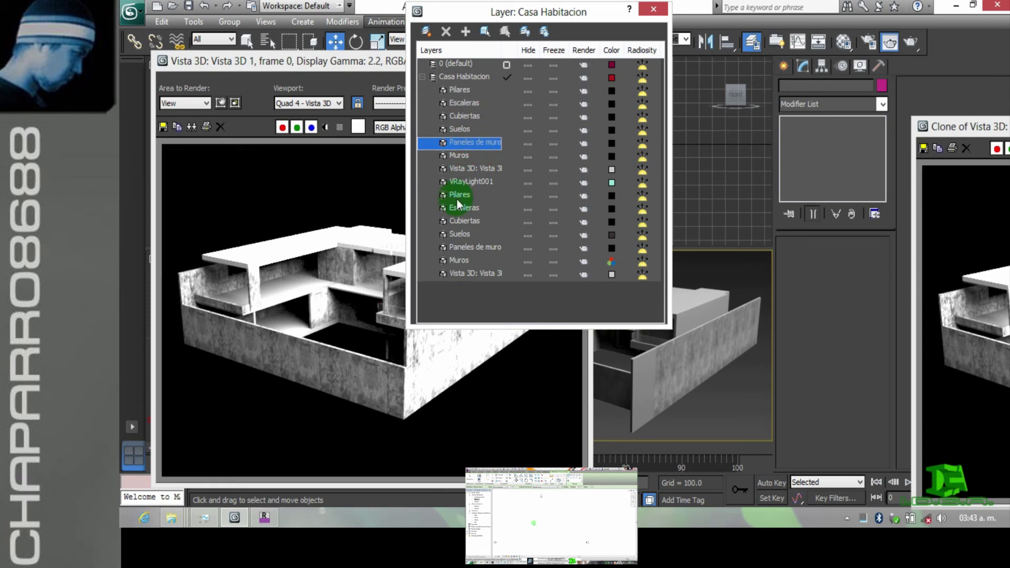
{"action": "left_click", "coordinate": [472, 221]}
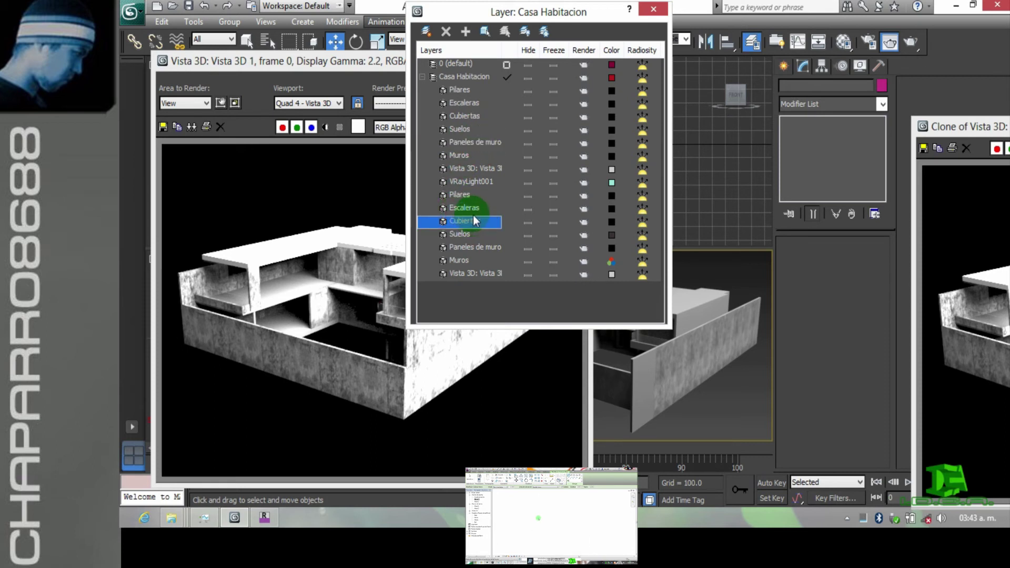
{"action": "left_click", "coordinate": [471, 205]}
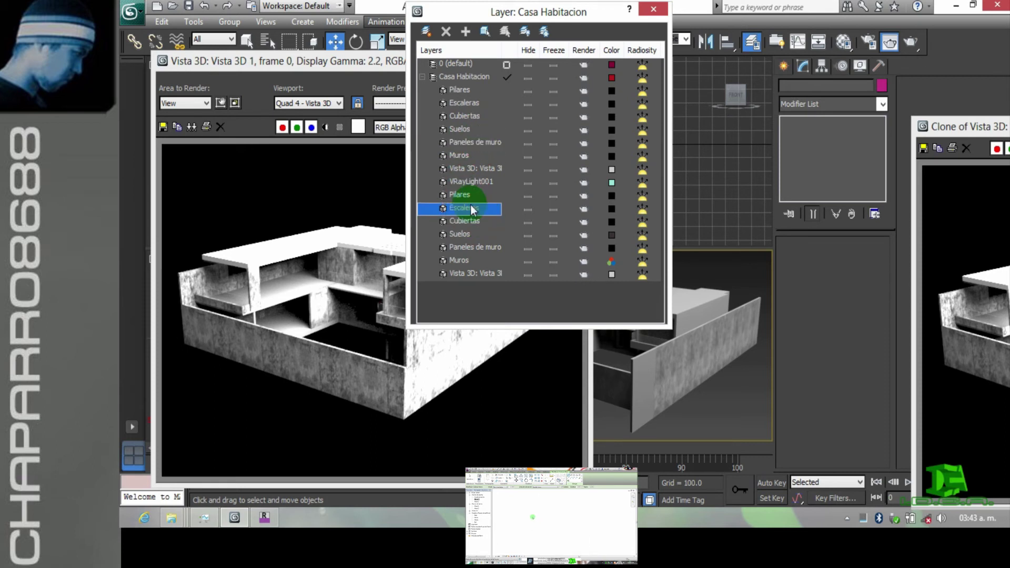
{"action": "left_click", "coordinate": [465, 234]}
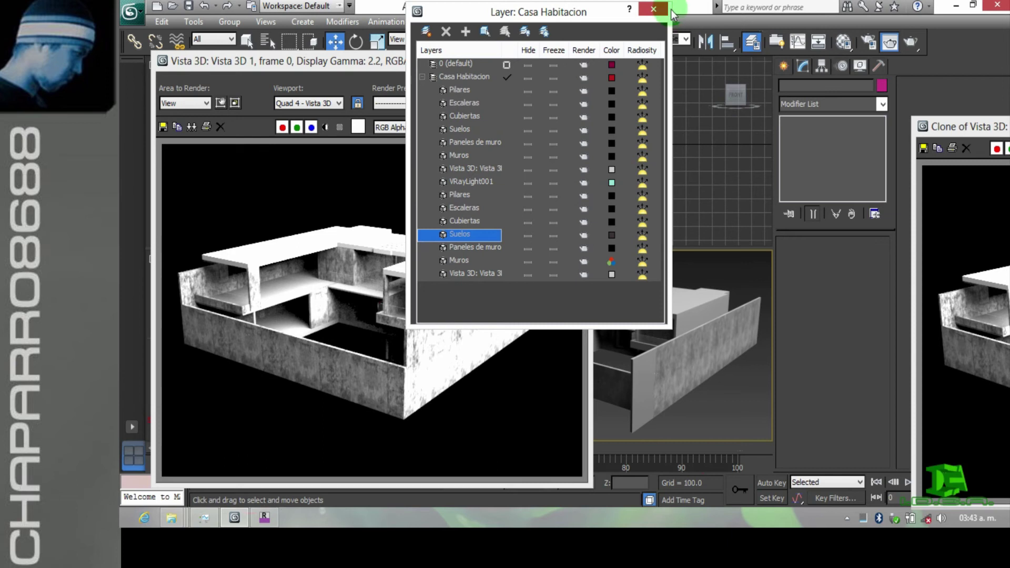
{"action": "key", "text": "Return"}
Step: Re-render the Vista 3D view, which now shows the house with plain white surfaces
{"action": "left_click_drag", "start_coordinate": [495, 66], "coordinate": [550, 61]}
{"action": "left_click", "coordinate": [613, 78]}
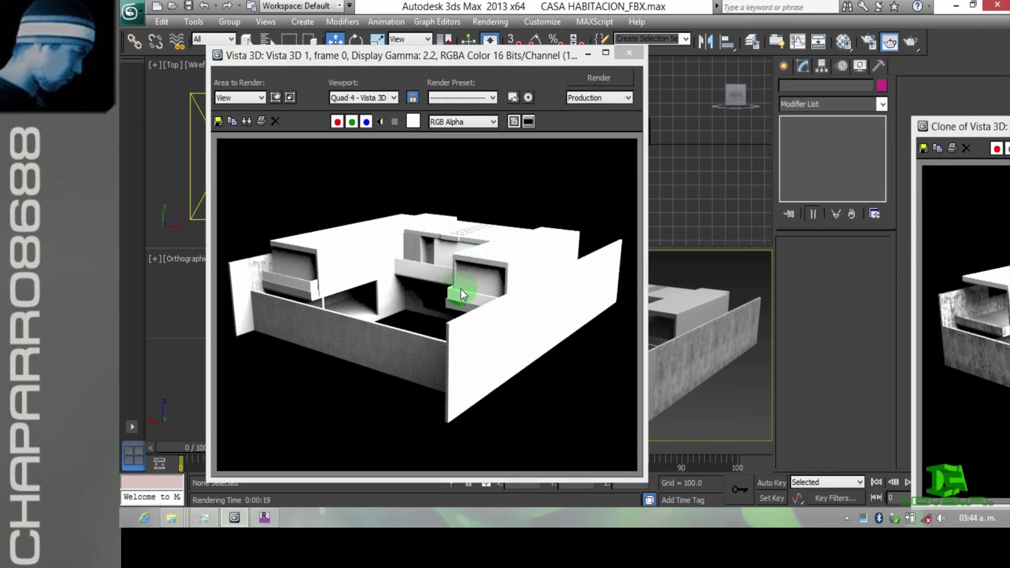
{"action": "left_click", "coordinate": [844, 42]}
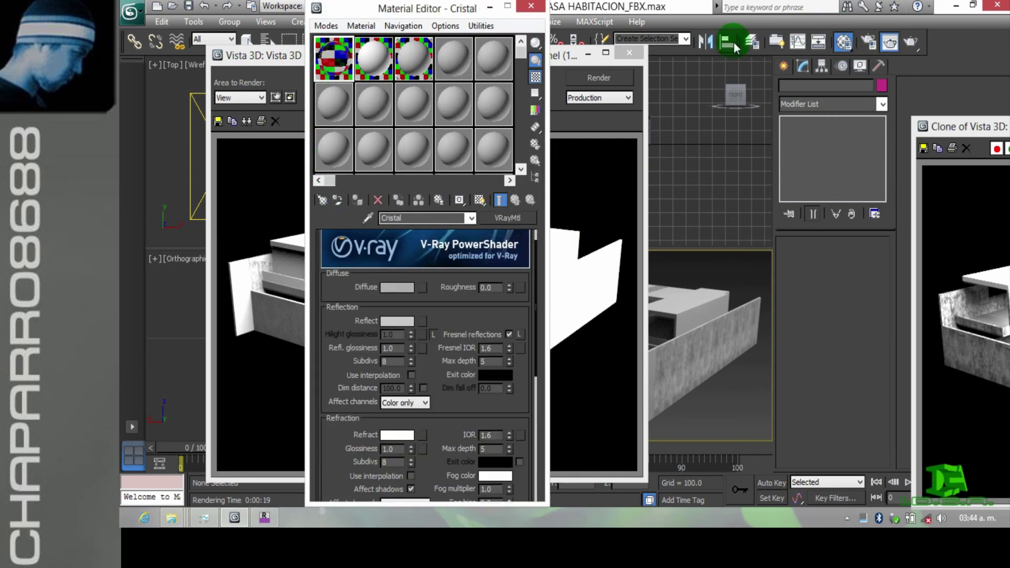
Step: Select the Paneles de muro curtain wall panels from the Casa Habitacion layer in the Layer Manager
{"action": "left_click", "coordinate": [752, 42]}
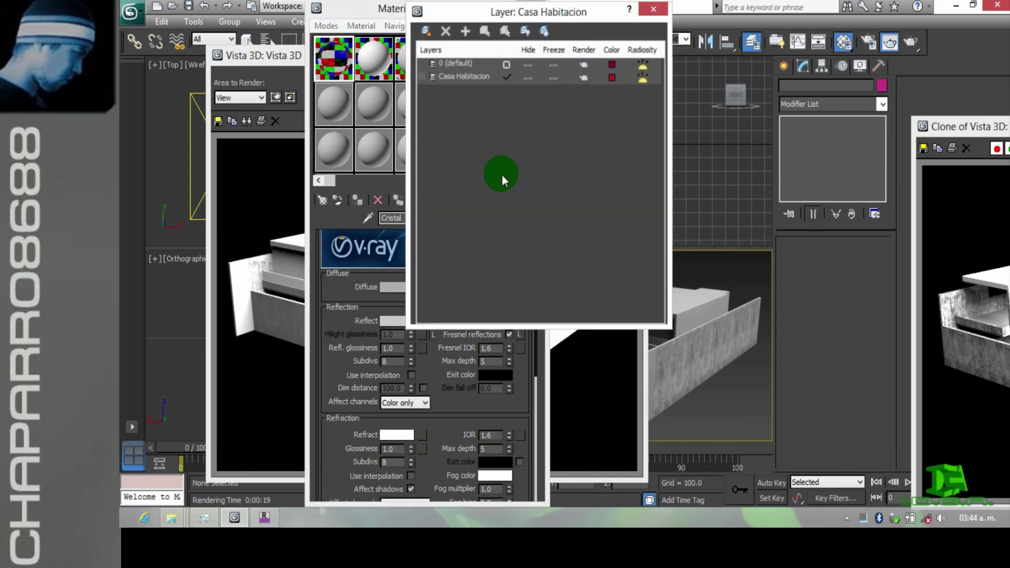
{"action": "left_click", "coordinate": [422, 77]}
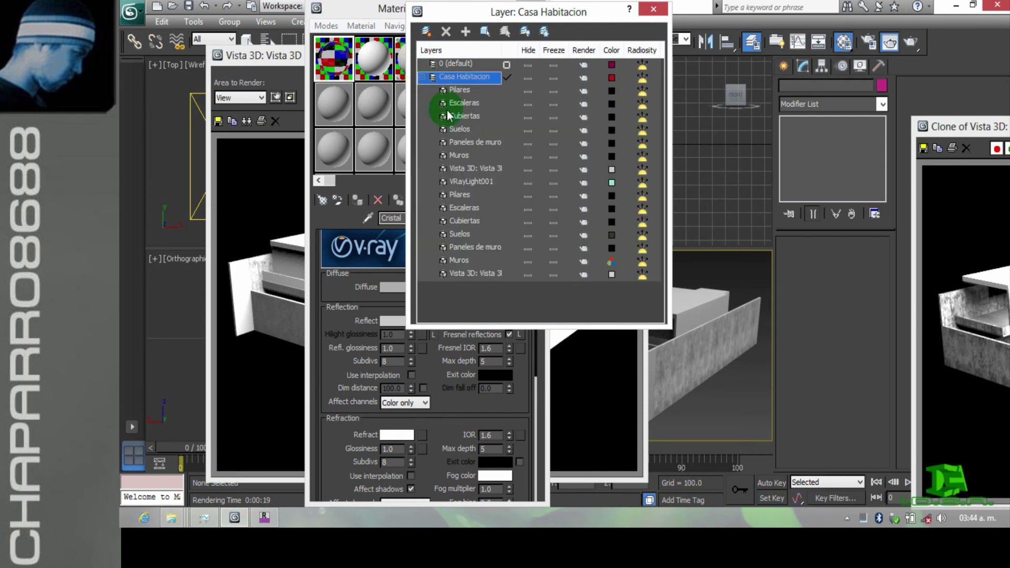
{"action": "left_click", "coordinate": [473, 142]}
{"action": "left_click", "coordinate": [481, 33]}
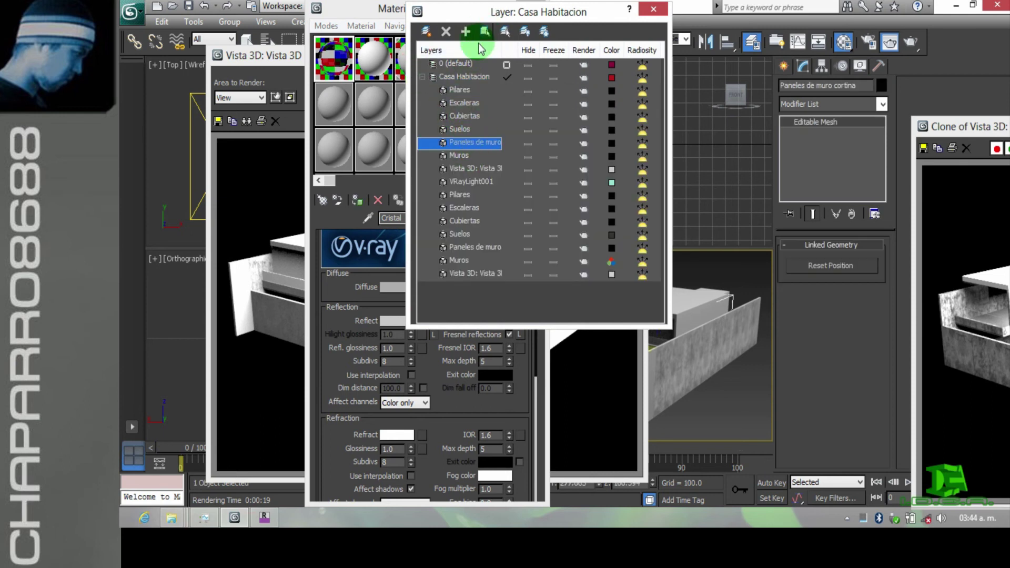
Step: Assign the Cristal material to the panels, replacing the existing Cristal material, and close the Layer Manager
{"action": "left_click", "coordinate": [358, 200]}
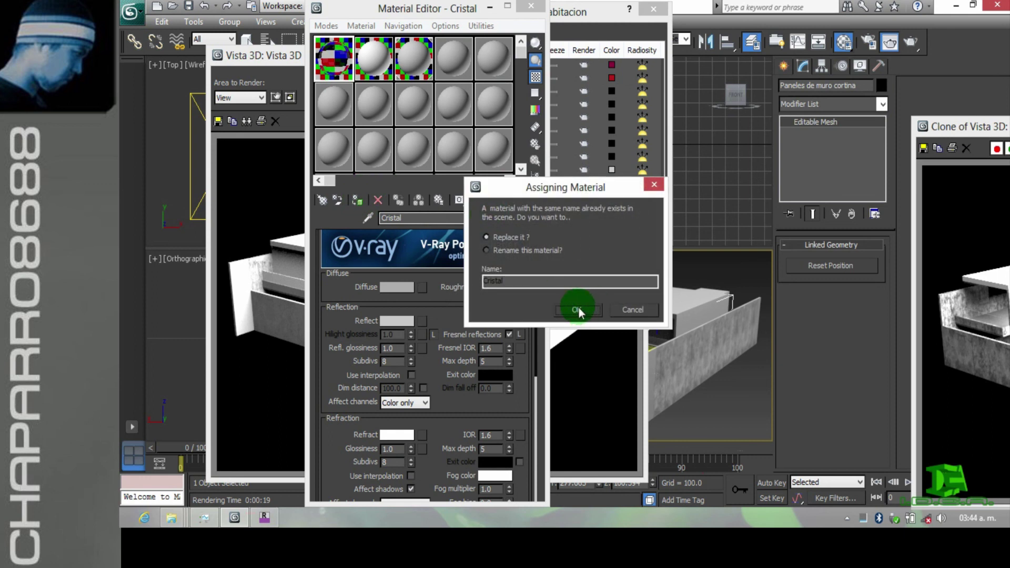
{"action": "left_click", "coordinate": [542, 251]}
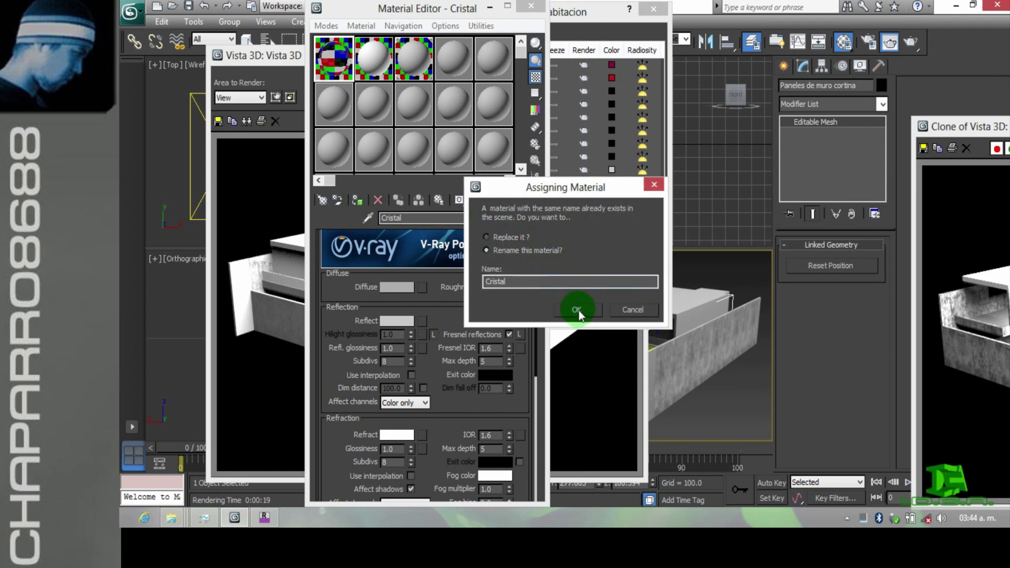
{"action": "left_click", "coordinate": [578, 310]}
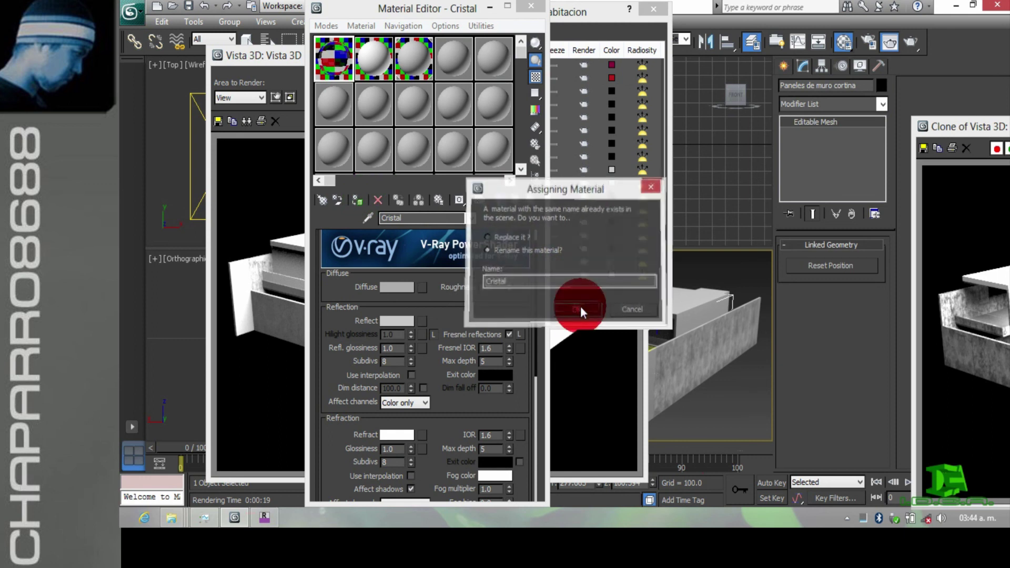
{"action": "left_click", "coordinate": [519, 238]}
{"action": "left_click", "coordinate": [579, 309]}
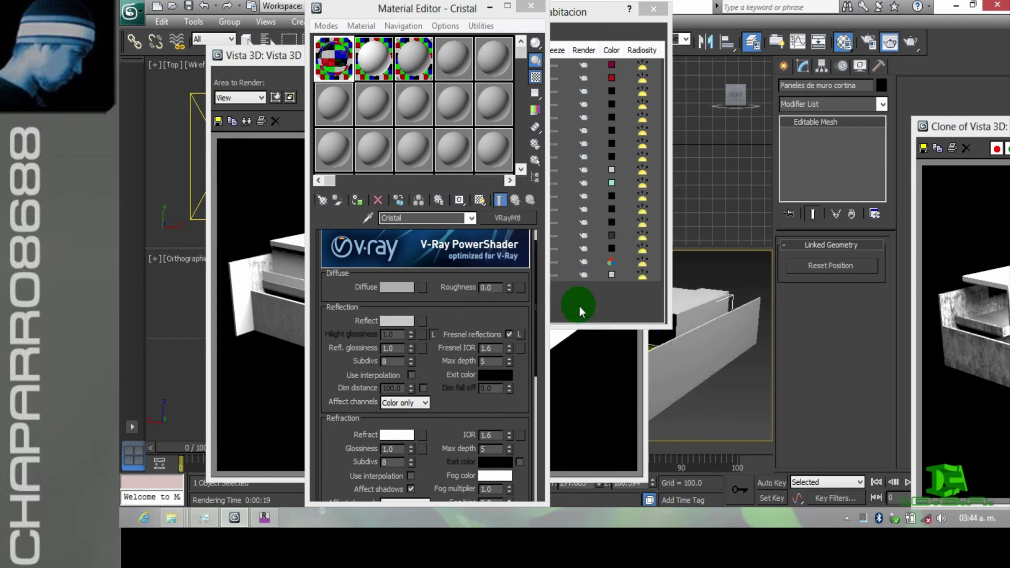
{"action": "left_click", "coordinate": [534, 247]}
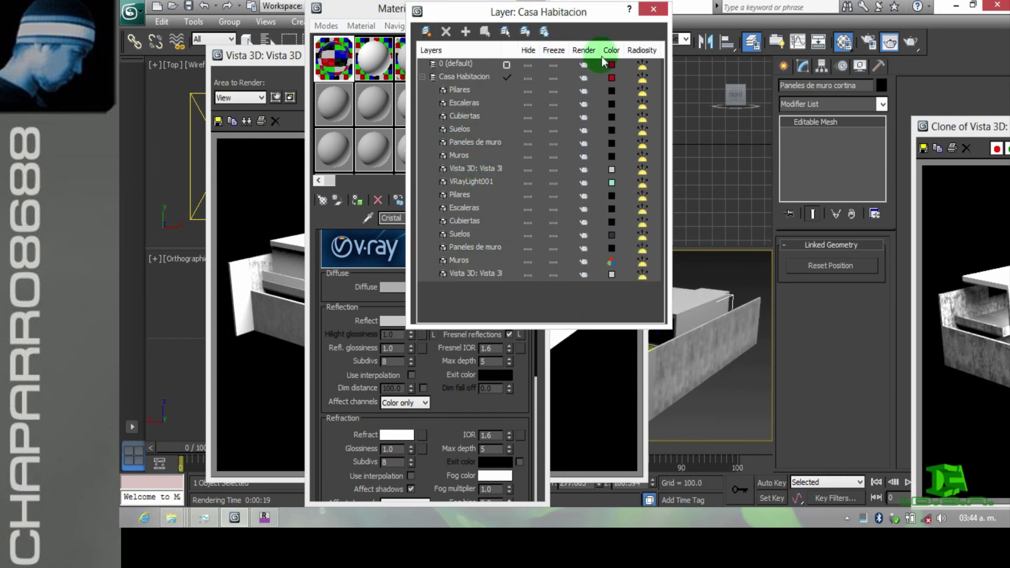
{"action": "left_click", "coordinate": [653, 9]}
Step: Re-render the house with glass curtain panels and place the earlier textured render beside it
{"action": "left_click", "coordinate": [598, 109]}
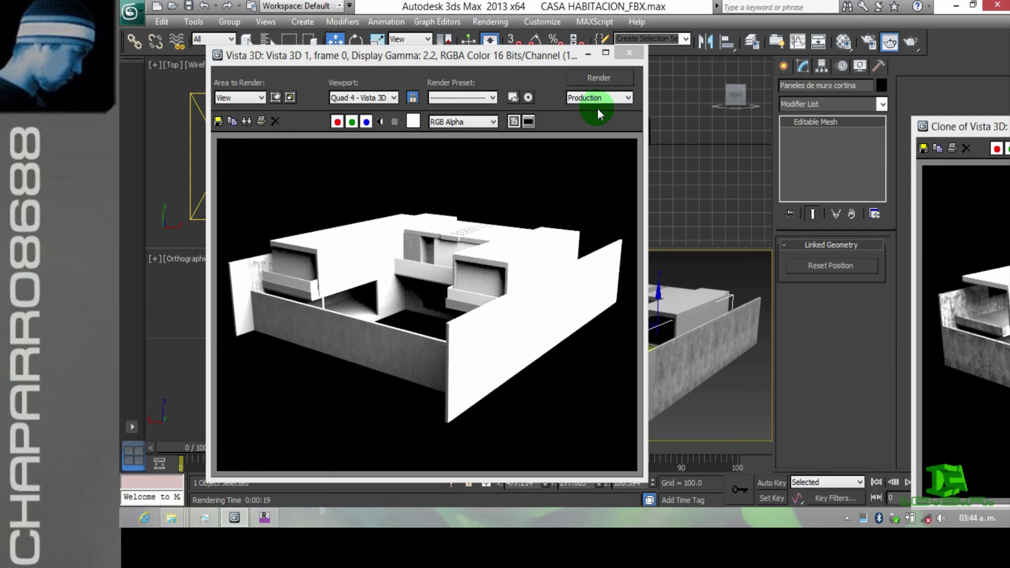
{"action": "left_click", "coordinate": [604, 75]}
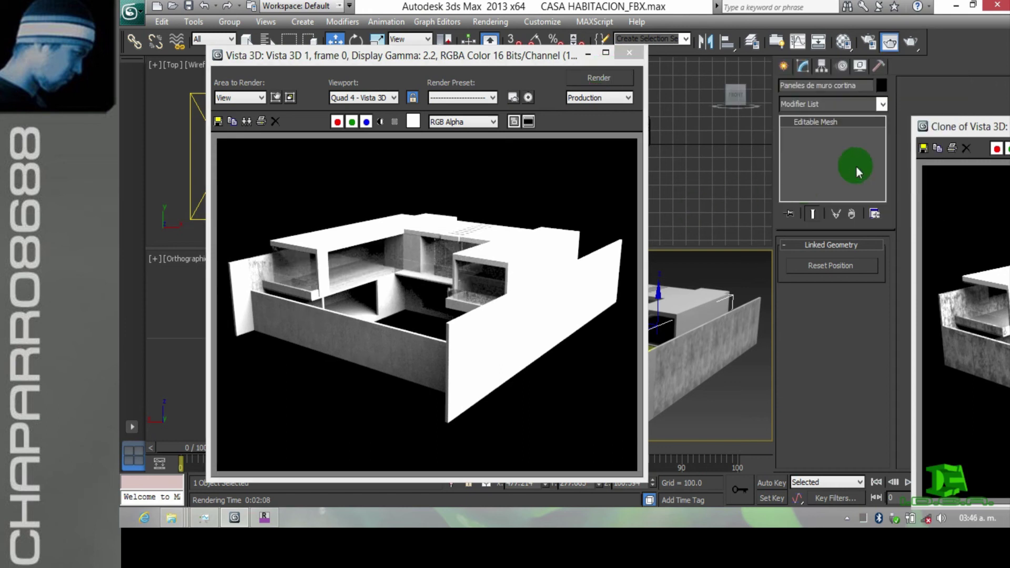
{"action": "mouse_move", "coordinate": [942, 121]}
{"action": "left_mouse_down"}
{"action": "mouse_move", "coordinate": [853, 119]}
{"action": "mouse_move", "coordinate": [639, 85]}
{"action": "left_mouse_up"}
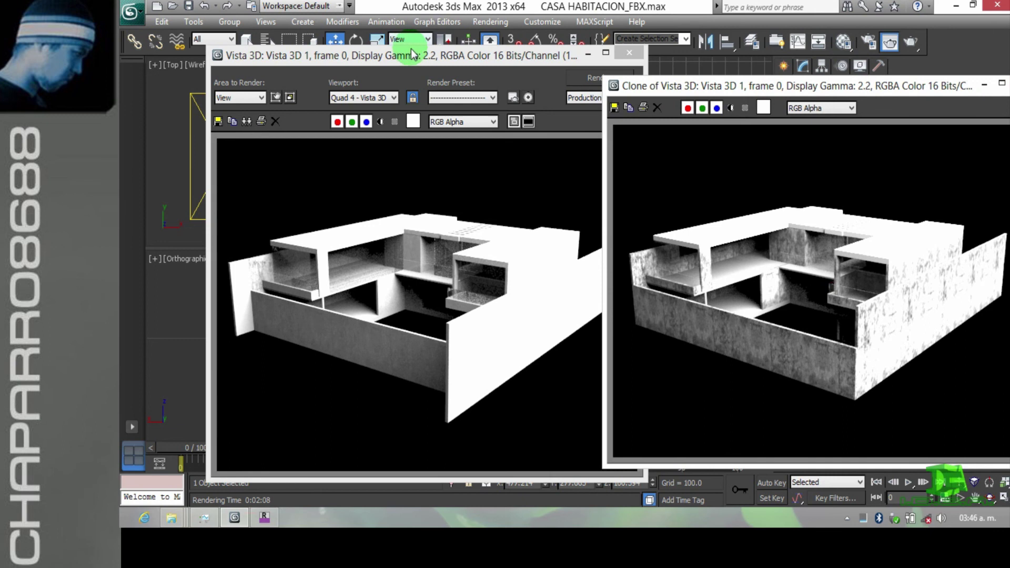
{"action": "left_click_drag", "start_coordinate": [408, 54], "coordinate": [351, 48]}
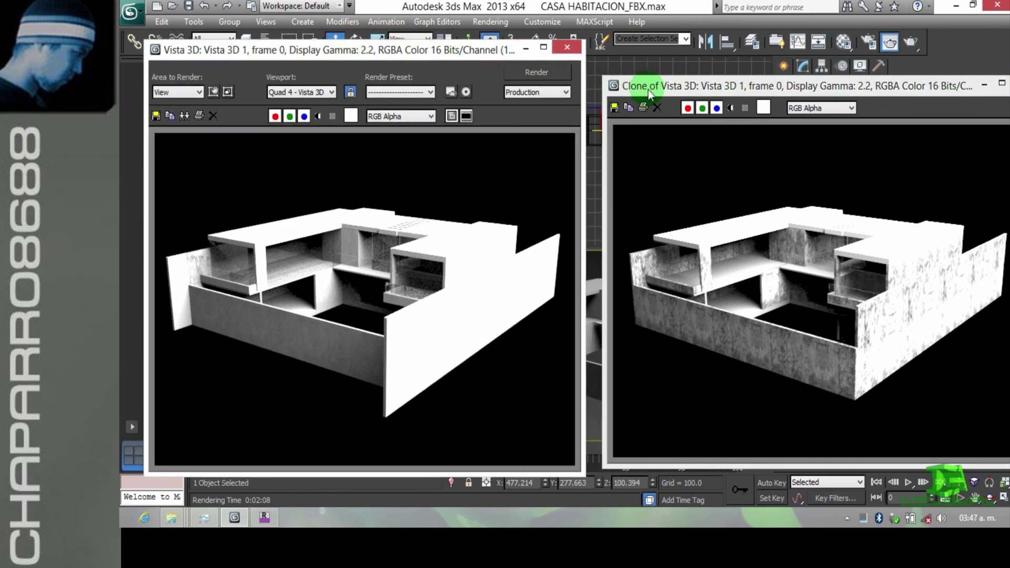
{"action": "left_click_drag", "start_coordinate": [649, 90], "coordinate": [625, 79]}
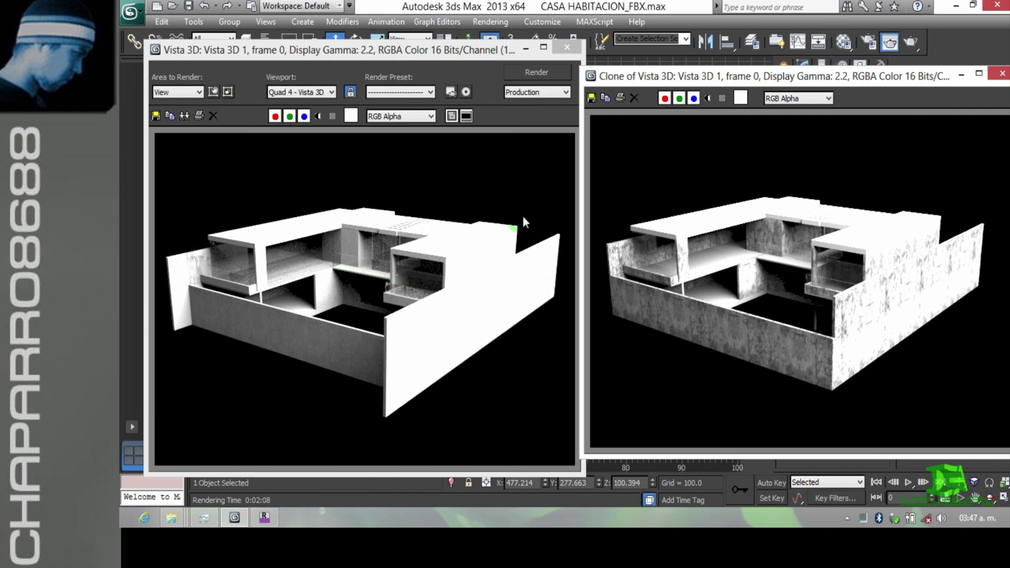
{"action": "left_click", "coordinate": [264, 514]}
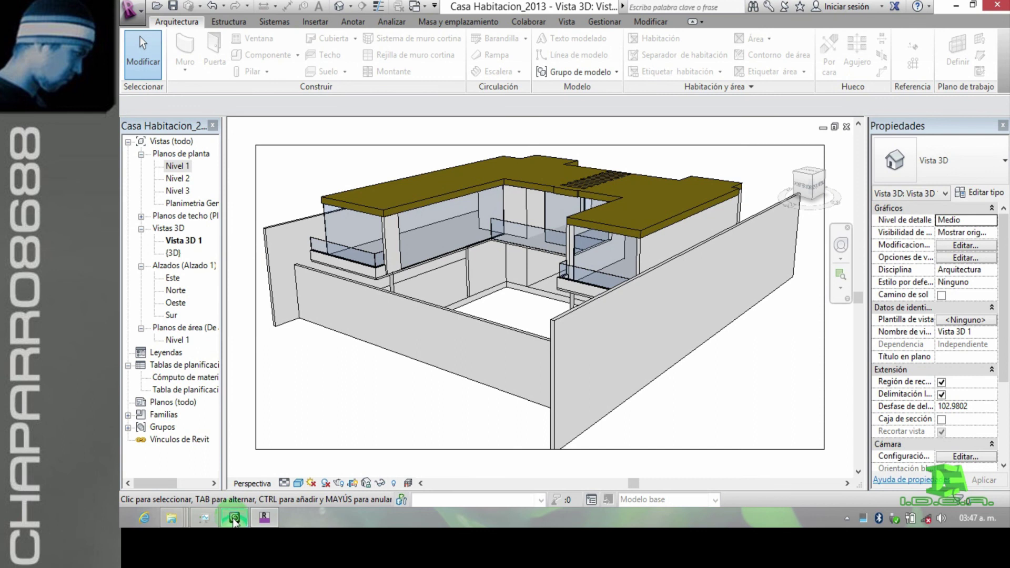
{"action": "left_click", "coordinate": [235, 517]}
{"action": "left_click", "coordinate": [1000, 76]}
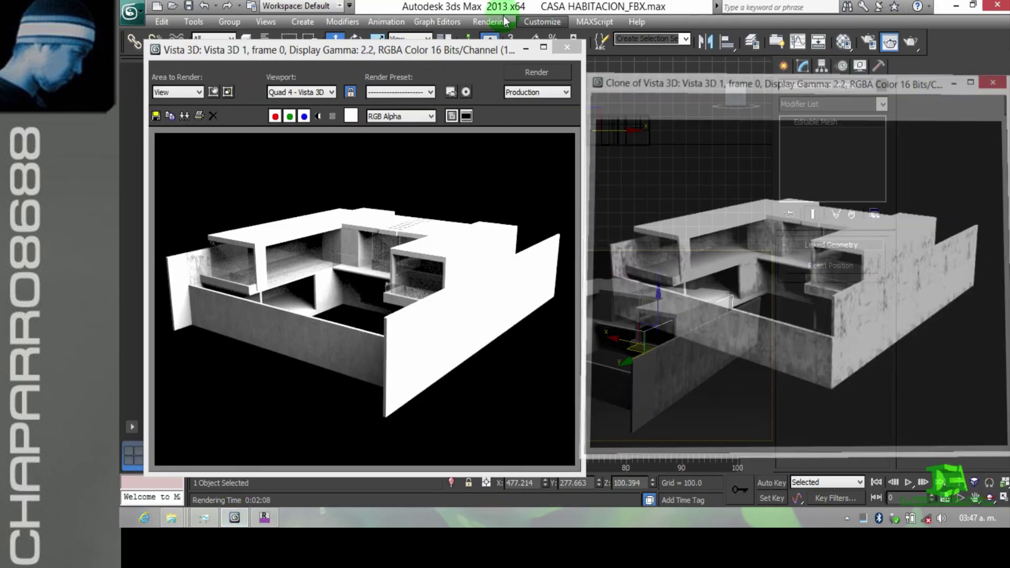
Step: Close the render windows, deselect the curtain wall panels, and switch to the Windows Start screen
{"action": "left_click", "coordinate": [568, 46]}
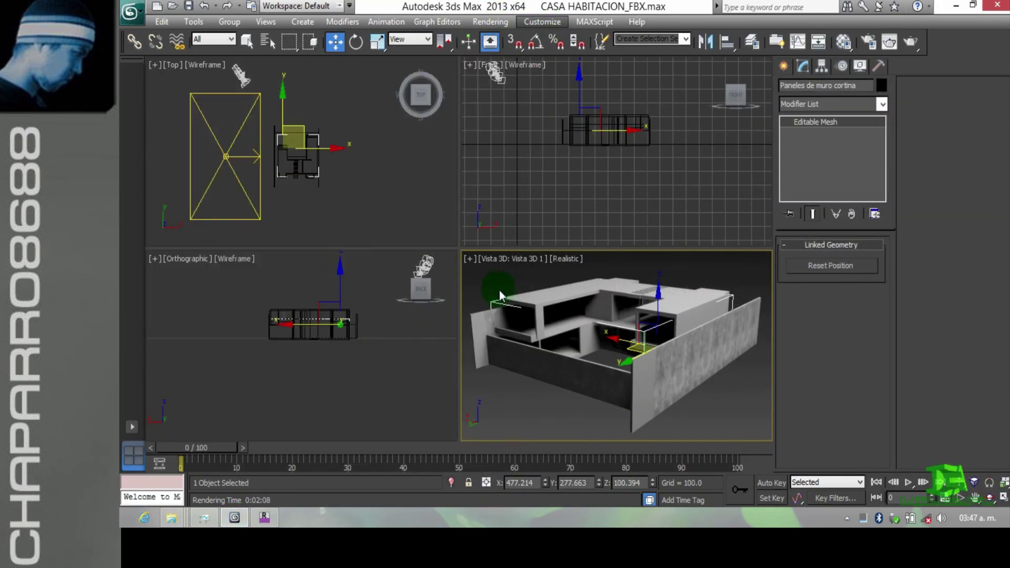
{"action": "left_click", "coordinate": [496, 285]}
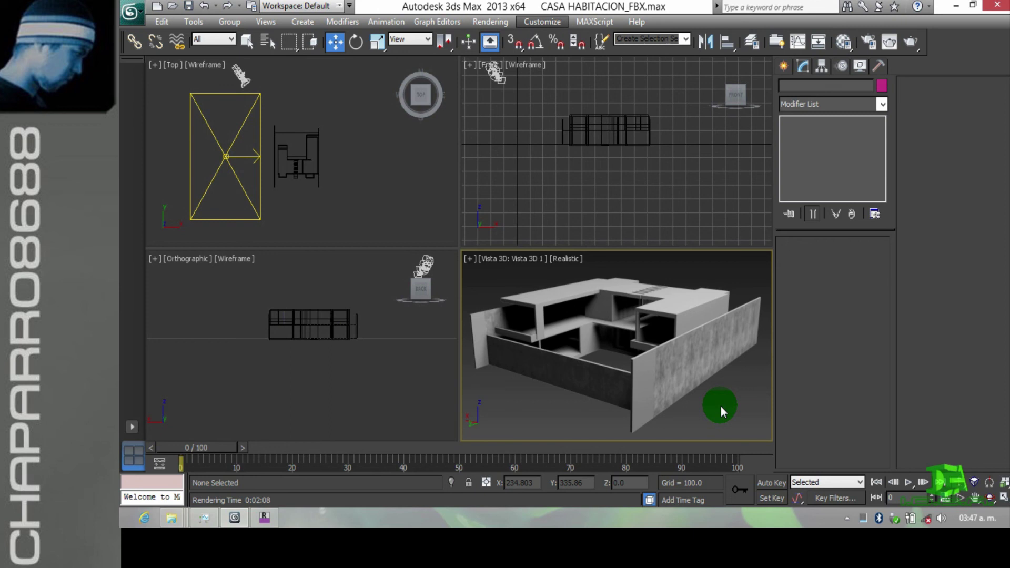
{"action": "key", "text": "super"}
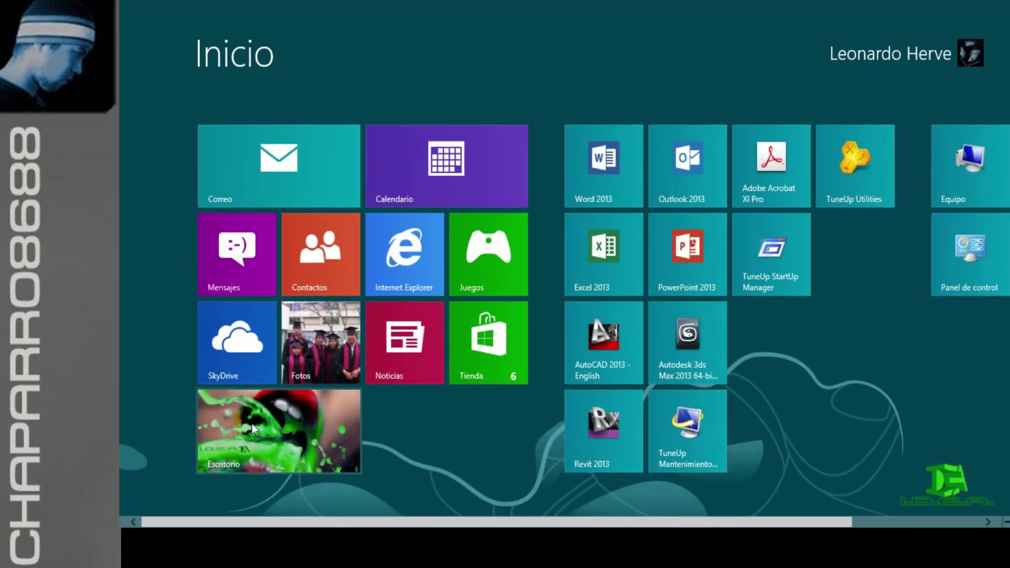